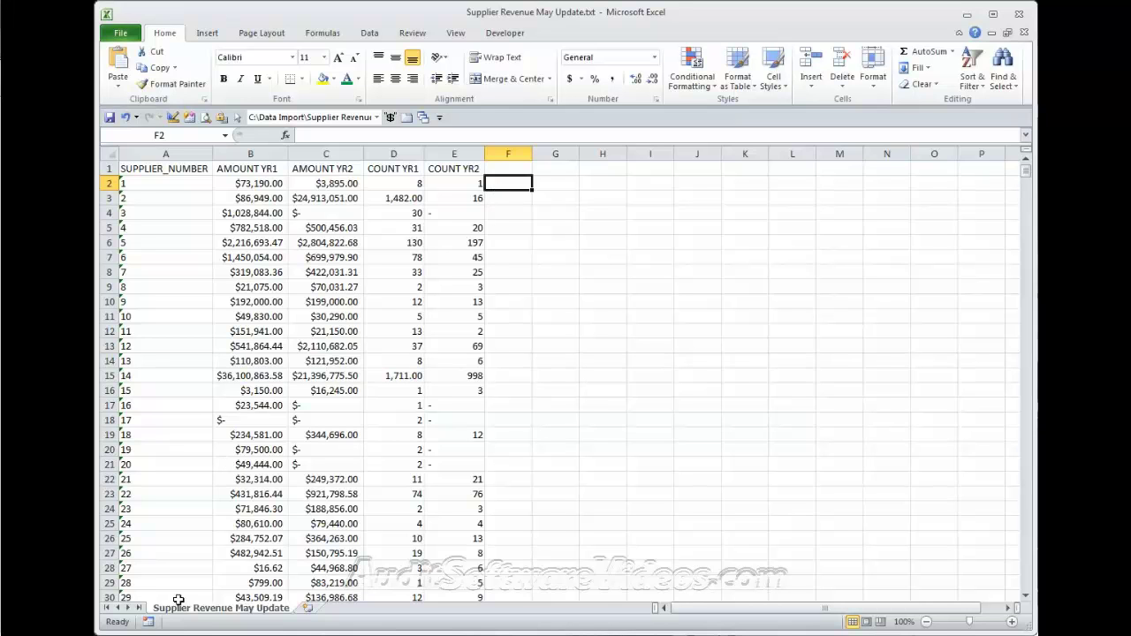
Start recording a macro named insertSymbol in the Personal Macro Workbook with the shortcut Ctrl+Shift+A.
{"action": "left_click", "coordinate": [147, 622]}
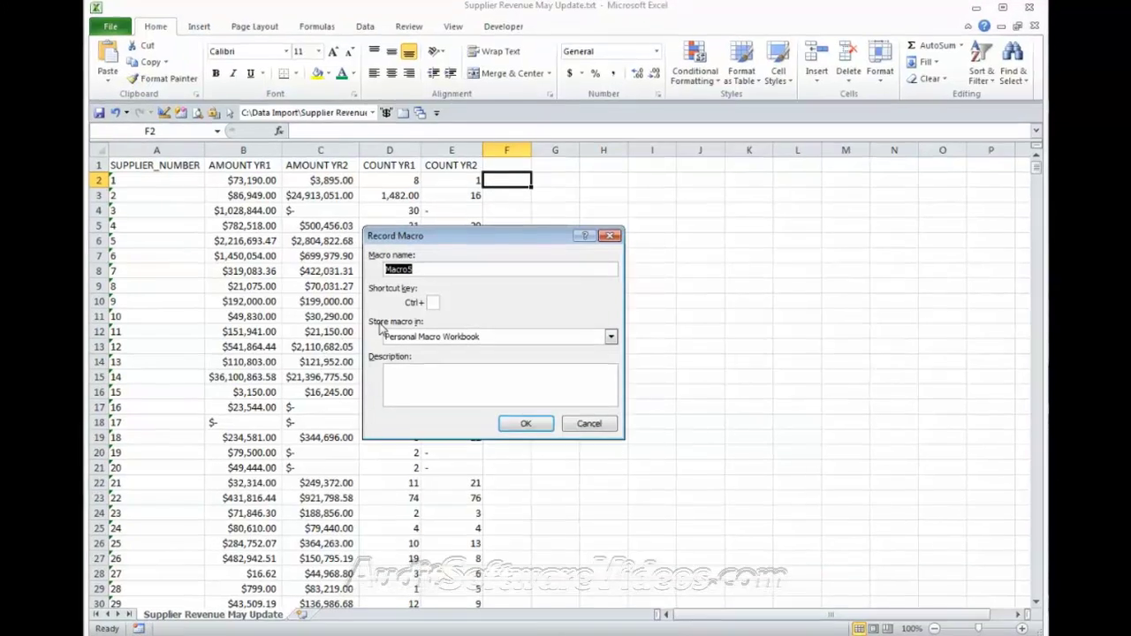
{"action": "key", "text": "BackSpace"}
{"action": "type", "text": "insertSymbol"}
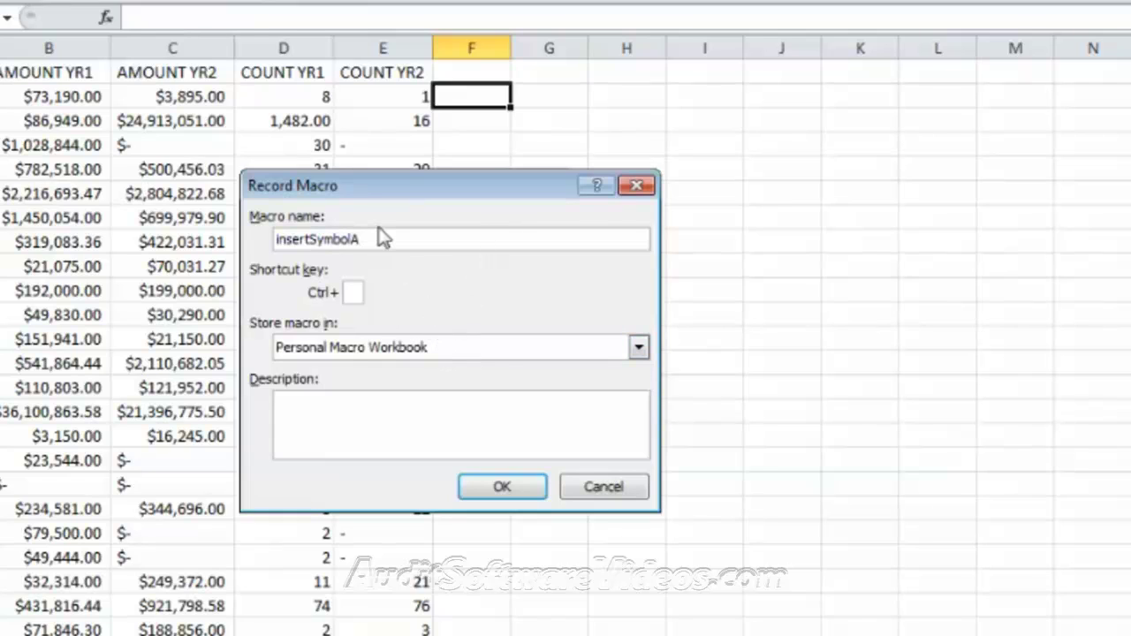
{"action": "left_click", "coordinate": [352, 292]}
{"action": "type", "text": "A"}
{"action": "left_click", "coordinate": [512, 493]}
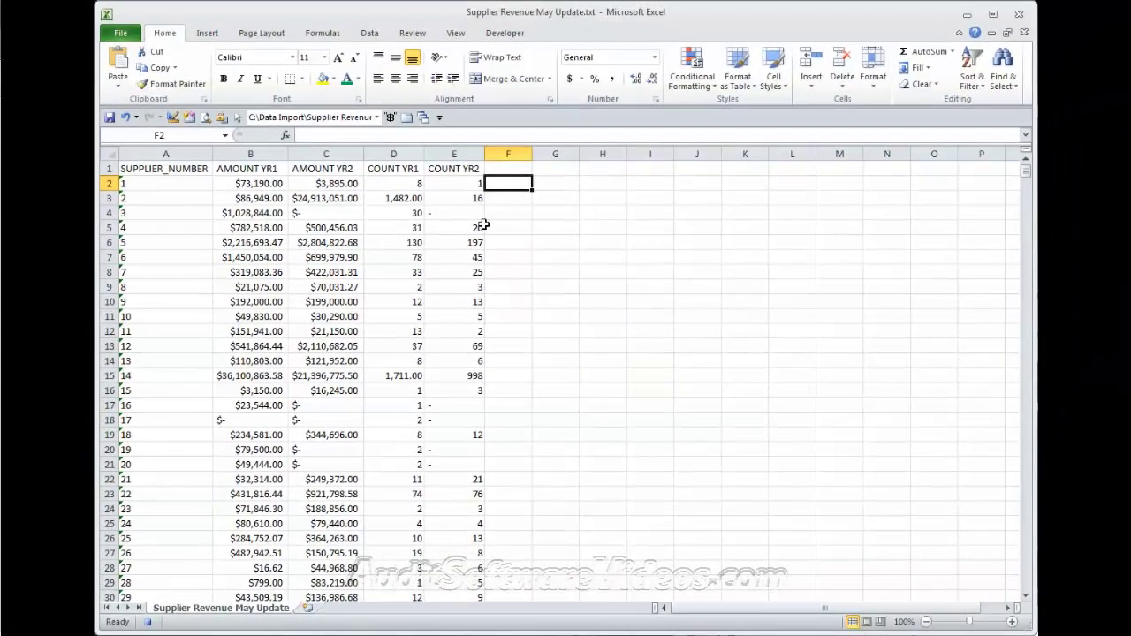
Insert the Webdings check mark symbol, character code 97, into cell F2 as the recorded action.
{"action": "left_click", "coordinate": [207, 33]}
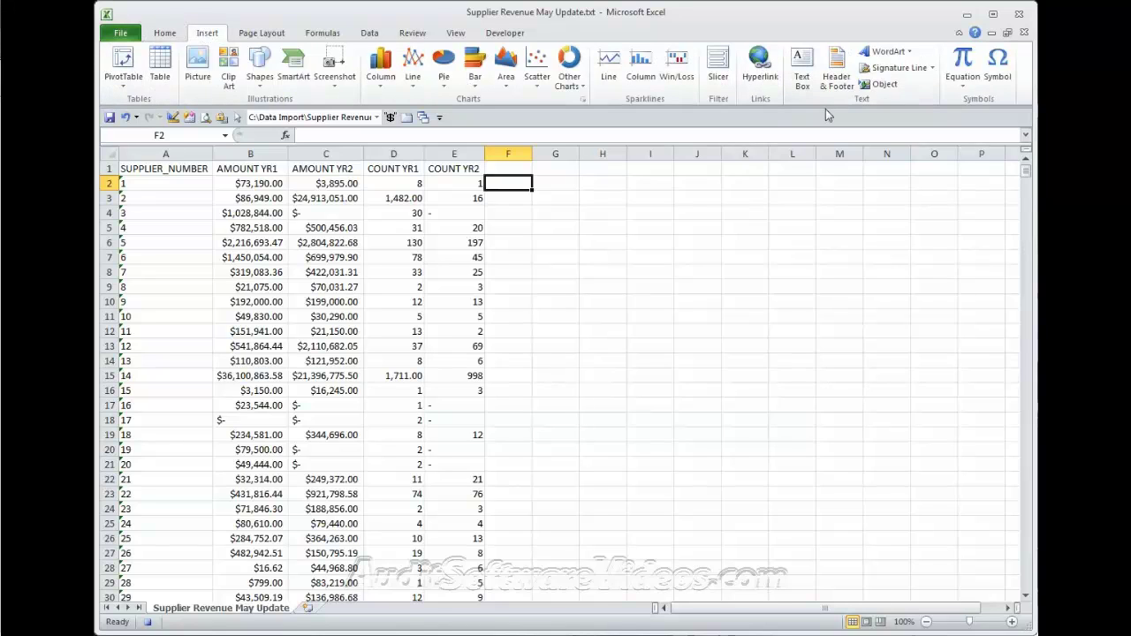
{"action": "left_click", "coordinate": [997, 67]}
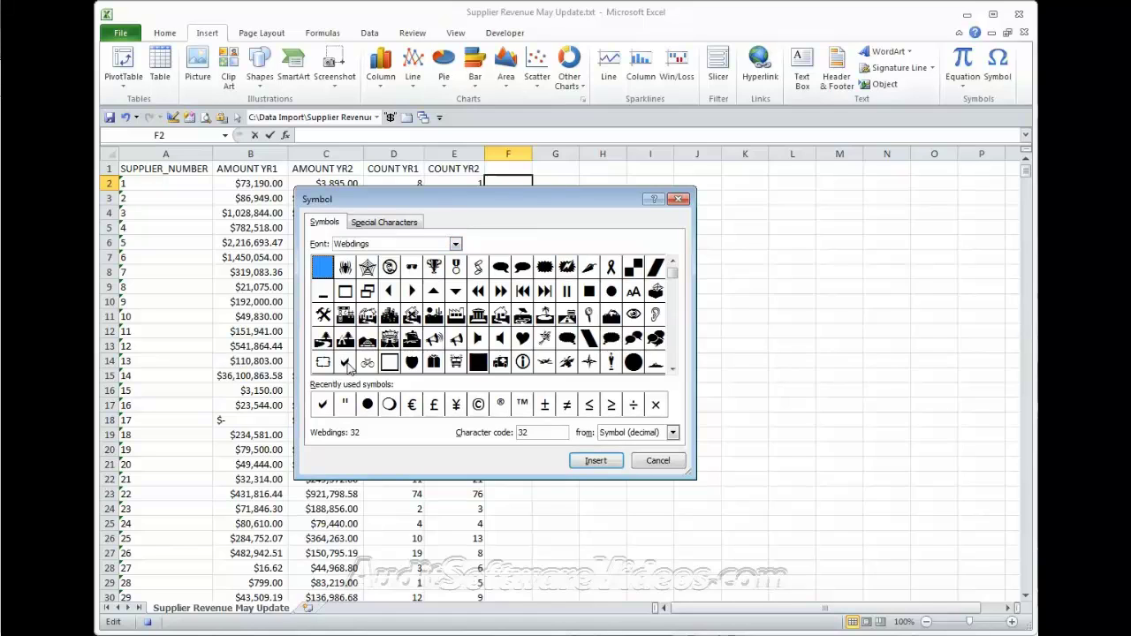
{"action": "left_click", "coordinate": [347, 363]}
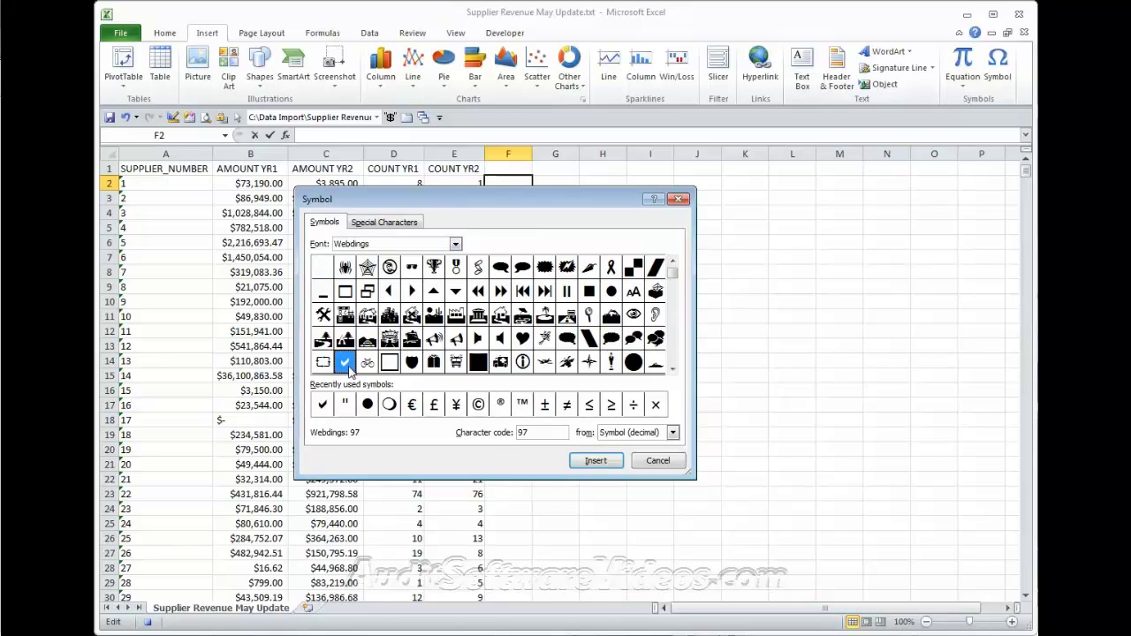
{"action": "left_click", "coordinate": [600, 464]}
{"action": "left_click", "coordinate": [652, 462]}
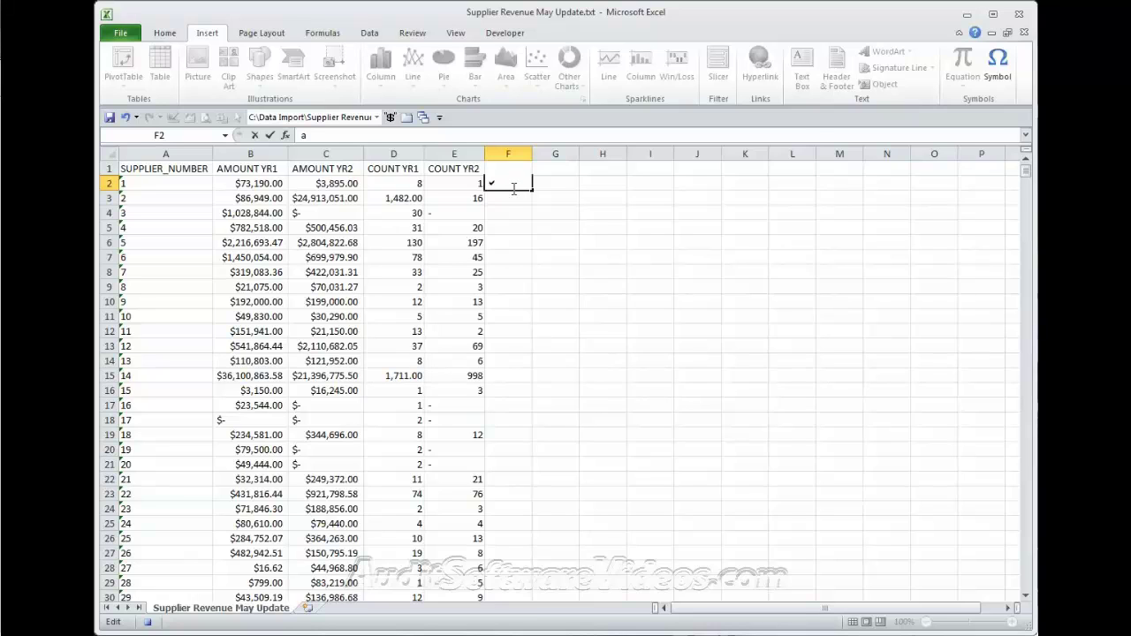
{"action": "key", "text": "Return"}
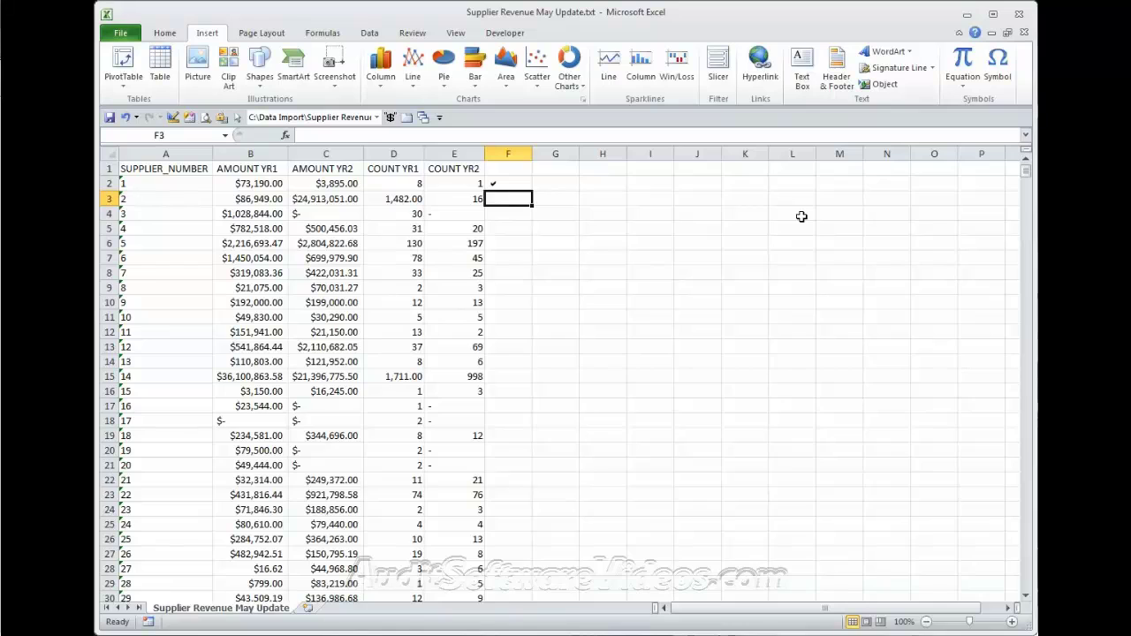
Run the insertSymbol macro on cell F3 and open its code in Module3 of PERSONAL.XLSB.
{"action": "type", "text": "a"}
{"action": "key", "text": "alt+F11"}
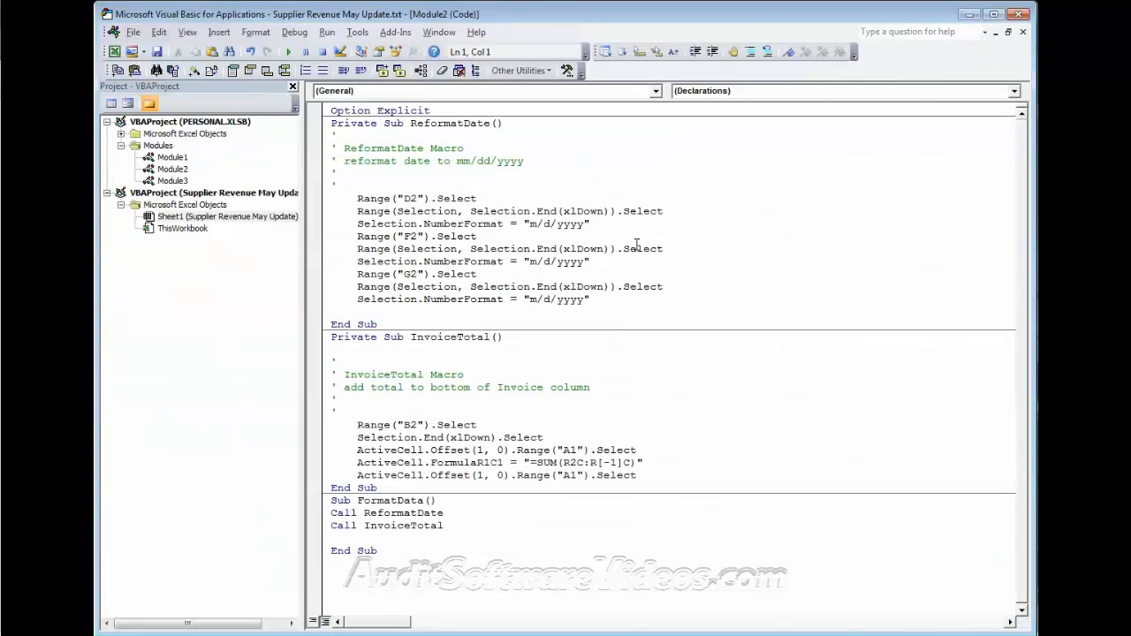
{"action": "double_click", "coordinate": [170, 181]}
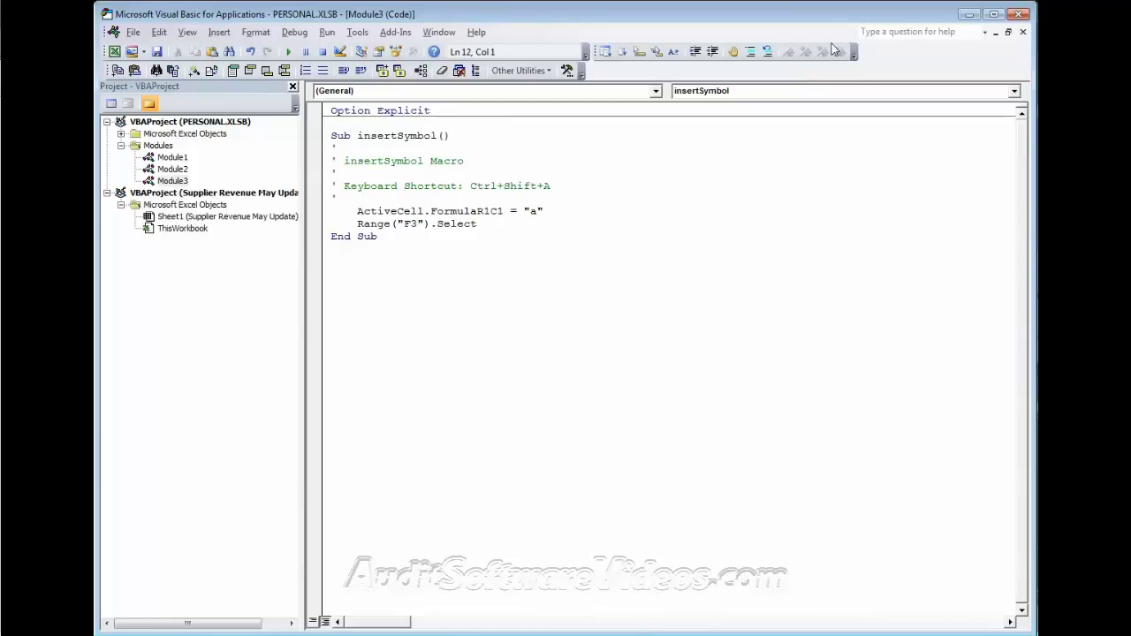
Return to the worksheet and compare the fonts applied to cells F2 and F3.
{"action": "left_click", "coordinate": [969, 14]}
{"action": "left_click", "coordinate": [500, 183]}
{"action": "left_click", "coordinate": [153, 39]}
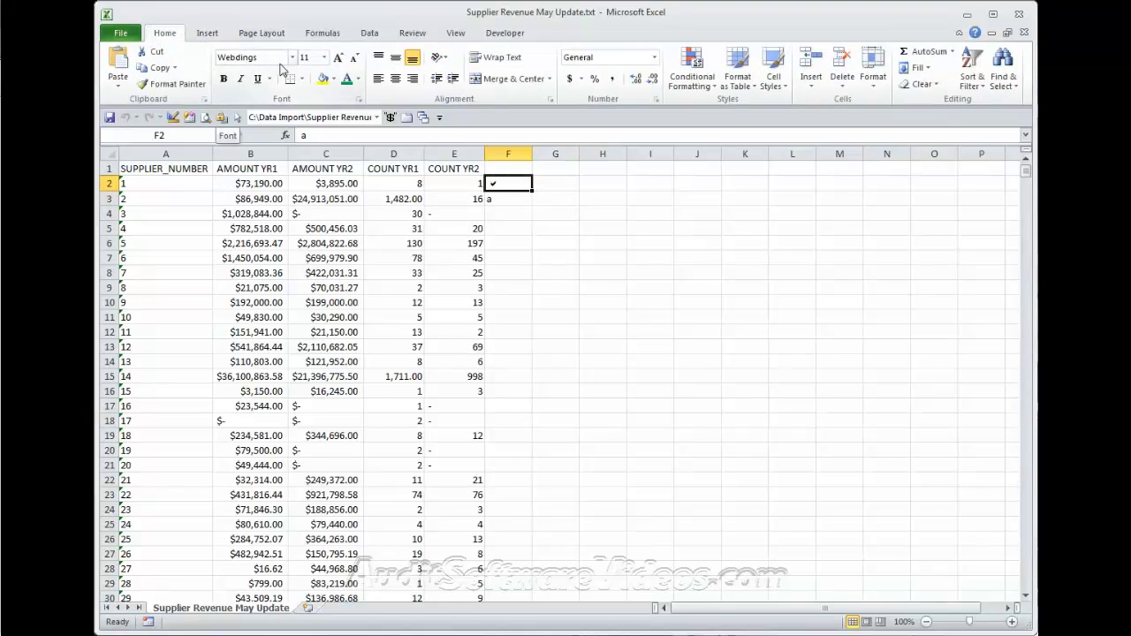
{"action": "left_click", "coordinate": [508, 197]}
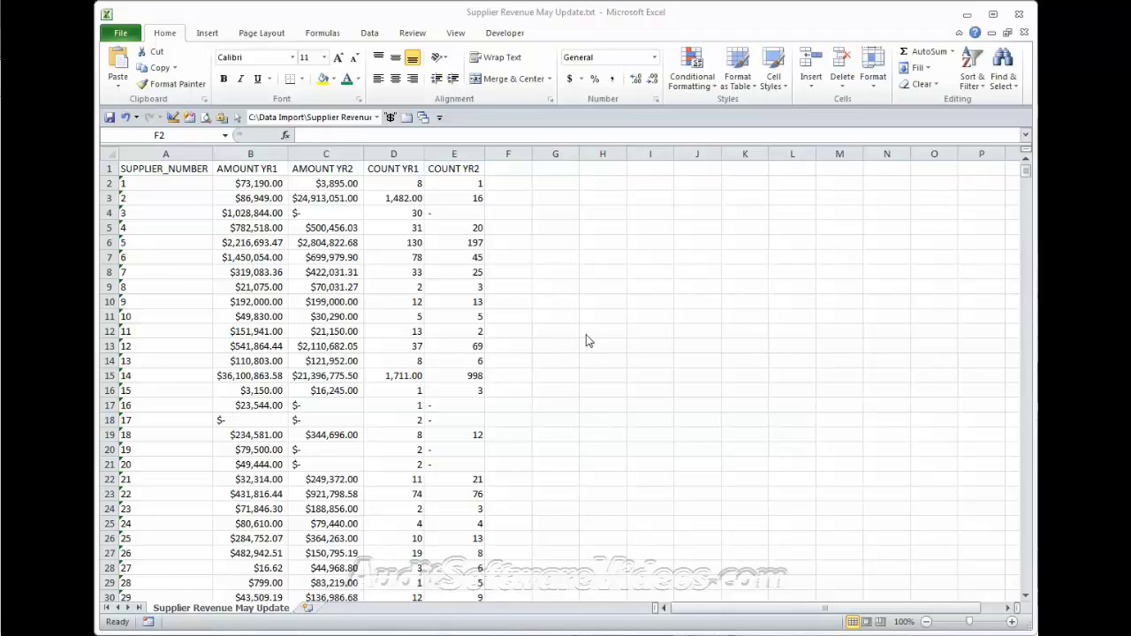
Start recording a new macro named InsertSymbol in the Personal Macro Workbook, with Shift+A as its shortcut letter.
{"action": "left_click", "coordinate": [498, 197]}
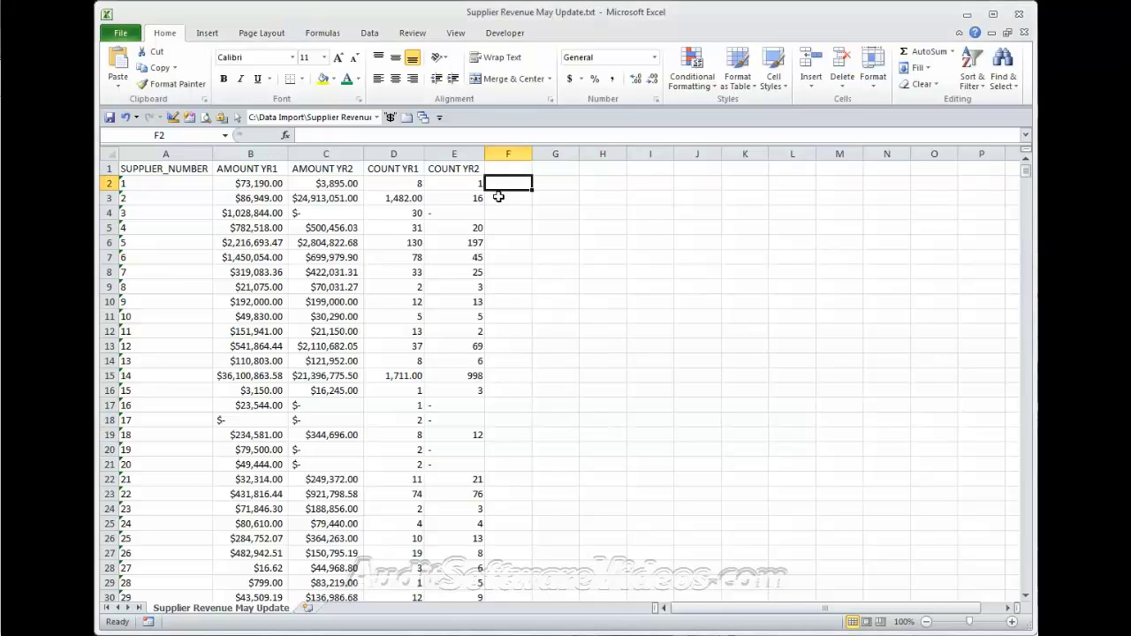
{"action": "left_click", "coordinate": [148, 622]}
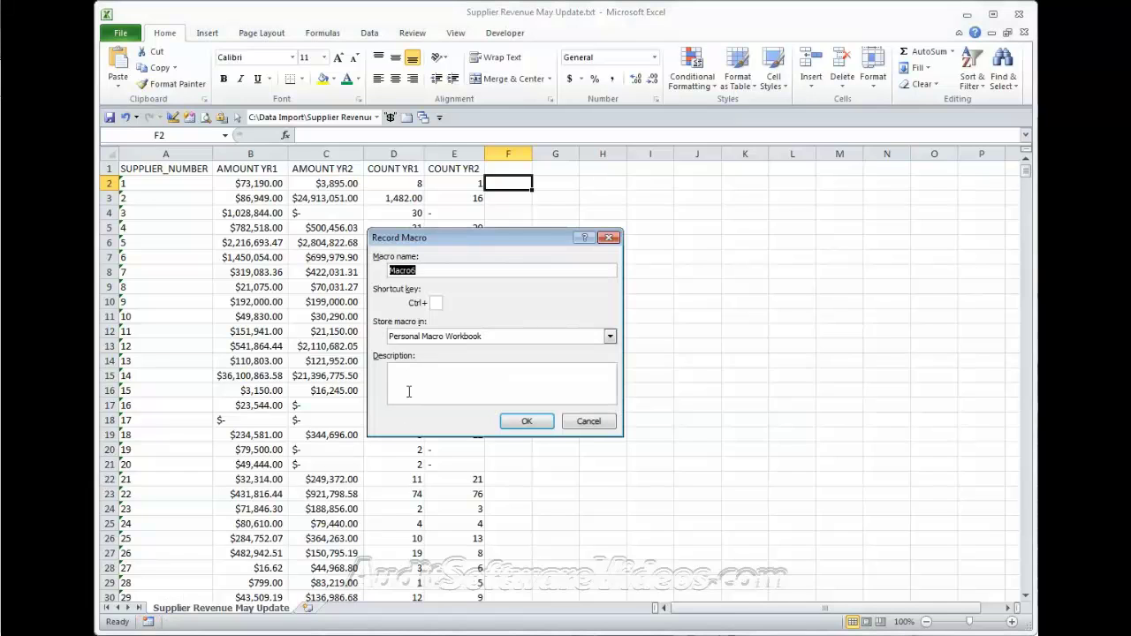
{"action": "type", "text": "InsertSymbol"}
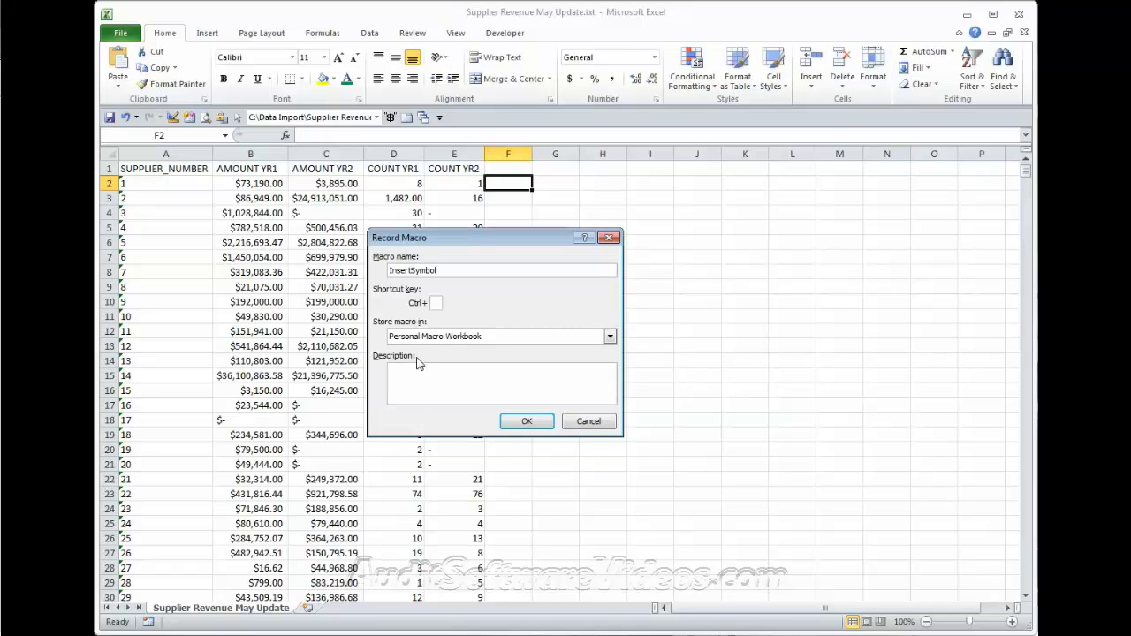
{"action": "type", "text": "A"}
{"action": "left_click", "coordinate": [529, 422]}
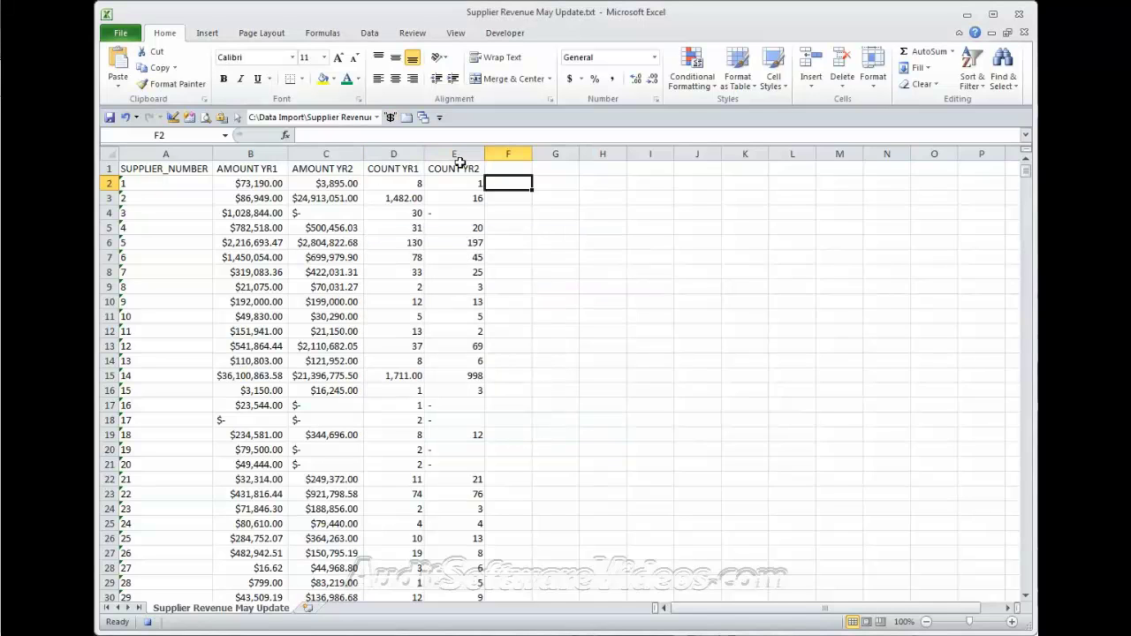
Enter the letter a in cell F2 in Webdings with a green font color, giving a green check mark.
{"action": "left_click", "coordinate": [292, 57]}
{"action": "left_click_drag", "start_coordinate": [421, 110], "coordinate": [421, 530]}
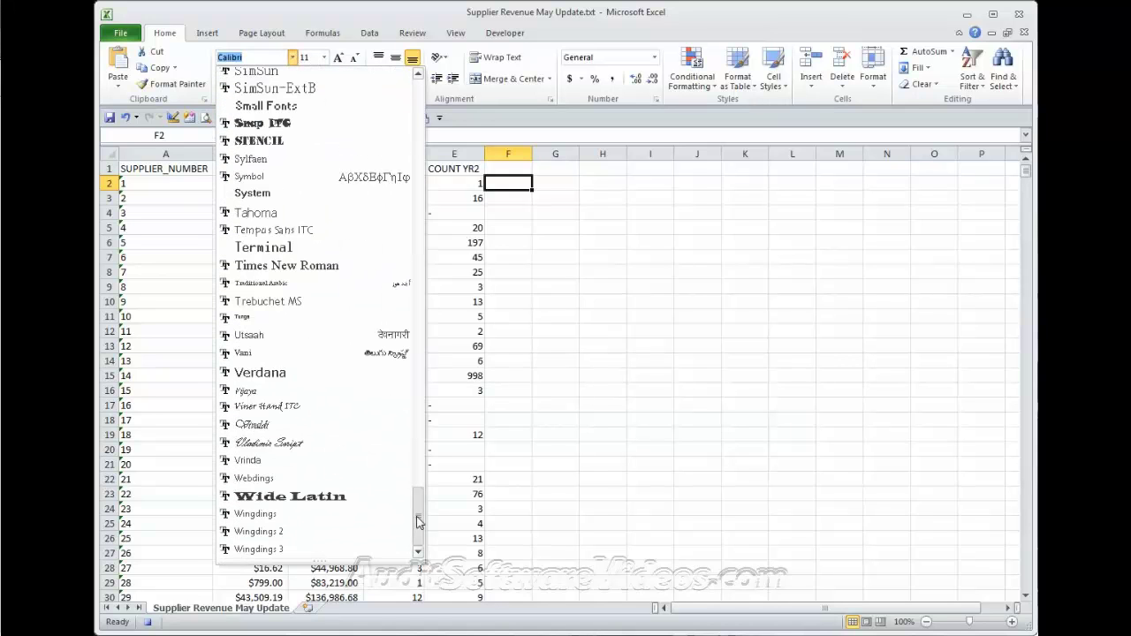
{"action": "left_click", "coordinate": [262, 479]}
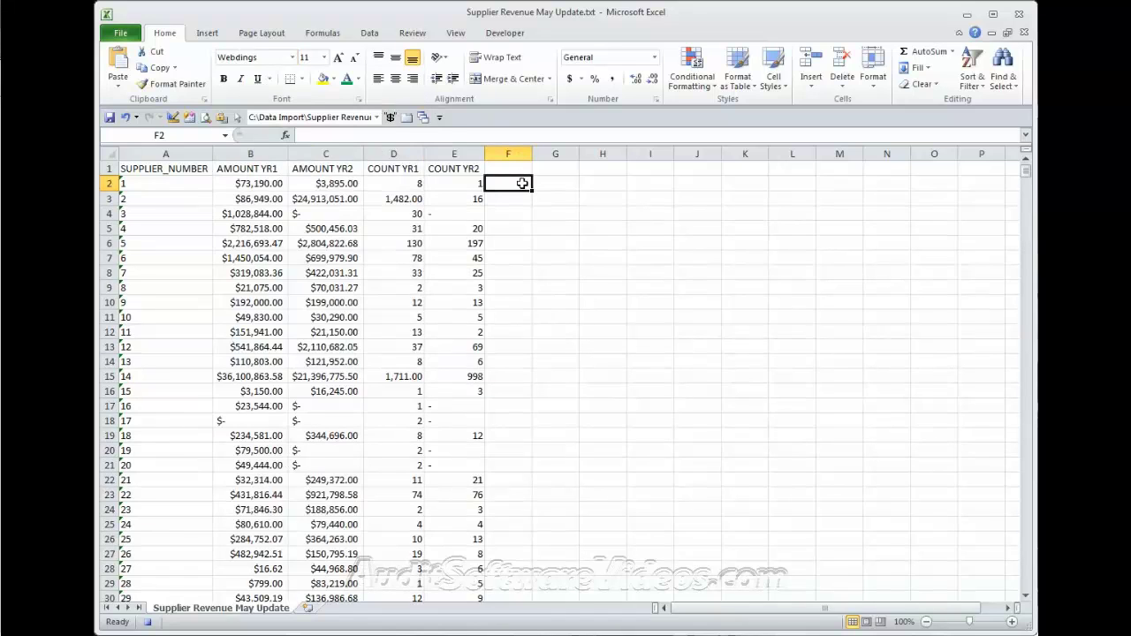
{"action": "type", "text": "a"}
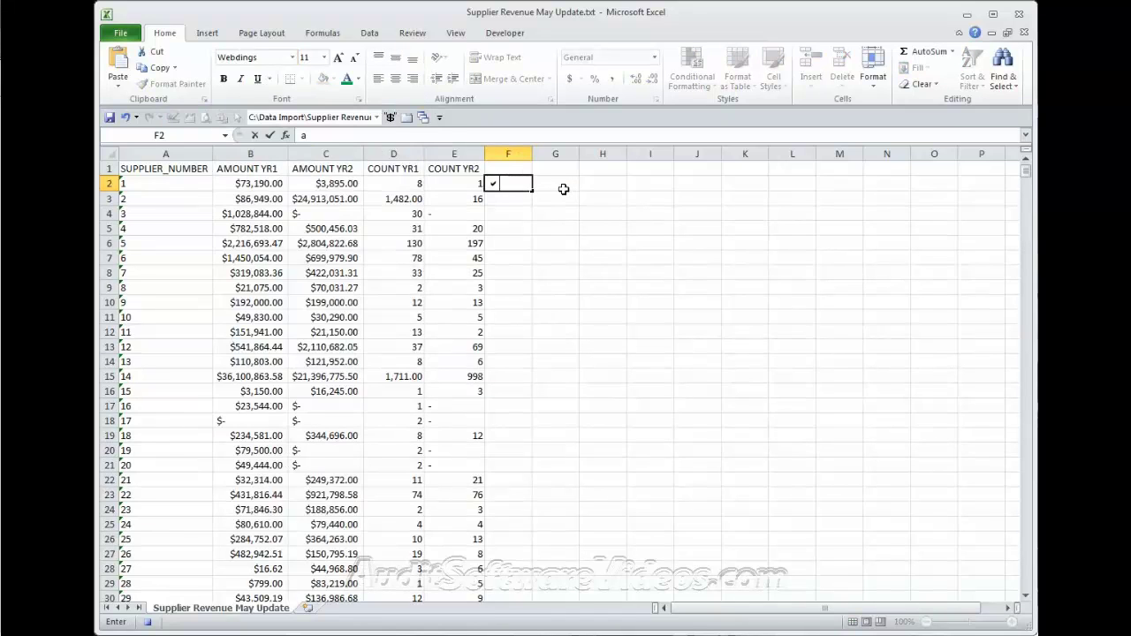
{"action": "key", "text": "ctrl+Return"}
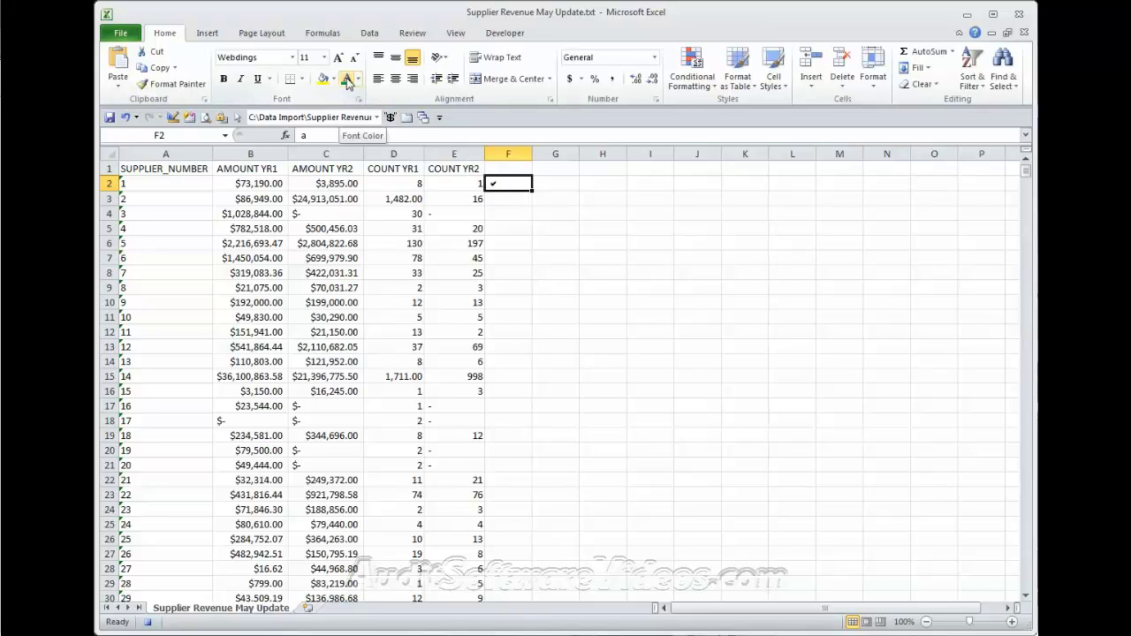
{"action": "left_click", "coordinate": [347, 80]}
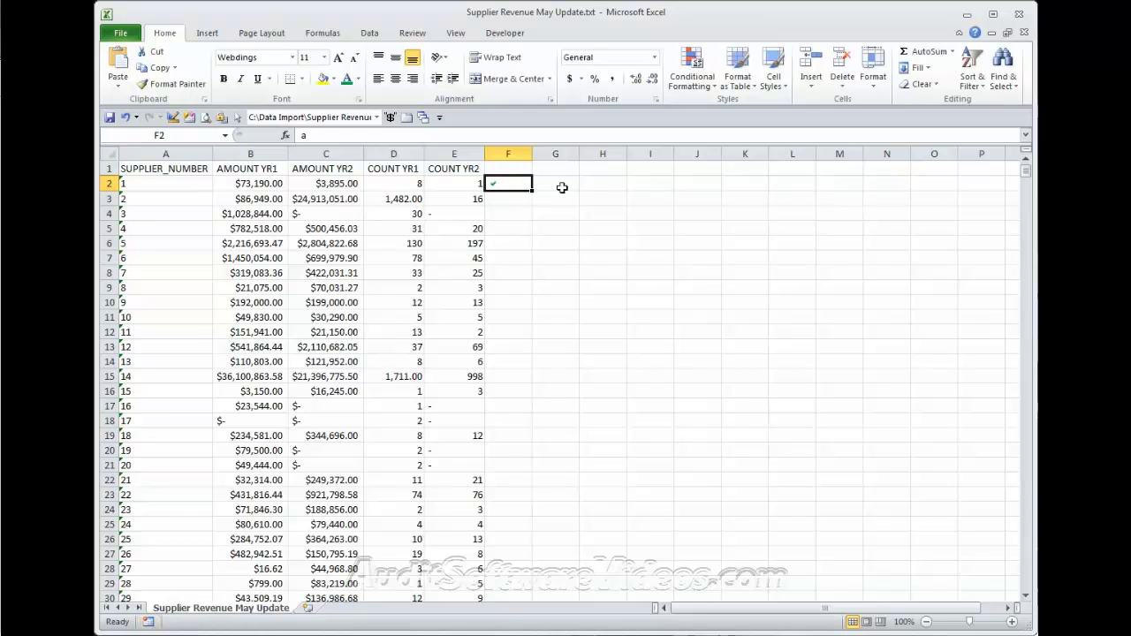
Use the recorded macro to add the green check mark to cells F3 through F6, one at a time.
{"action": "left_click", "coordinate": [520, 200]}
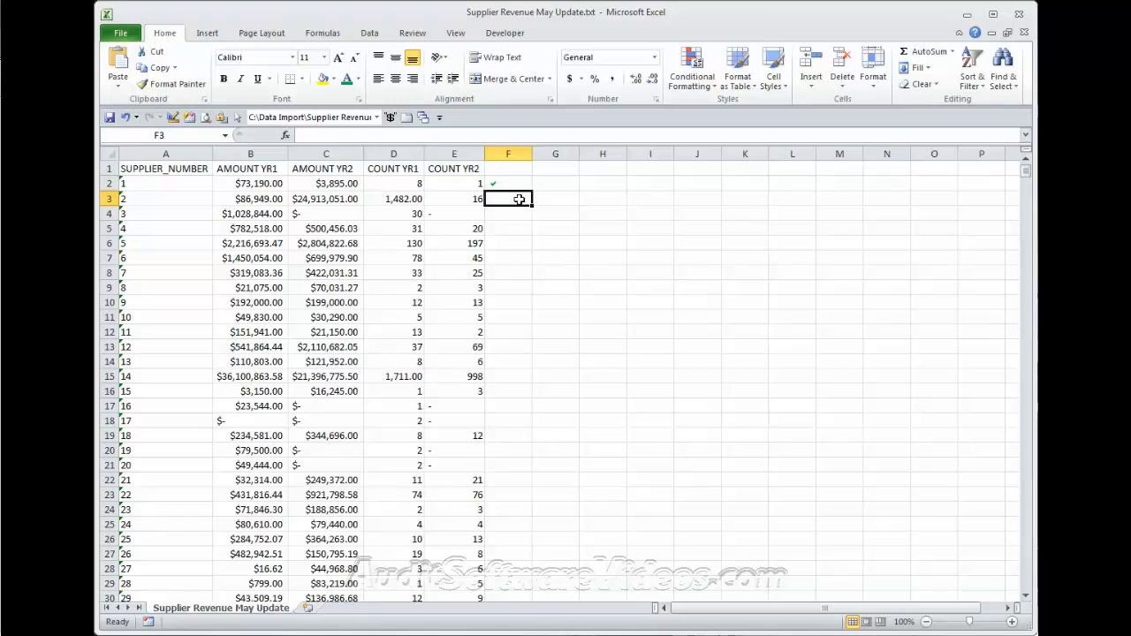
{"action": "key", "text": "ctrl+d"}
{"action": "key", "text": "Down"}
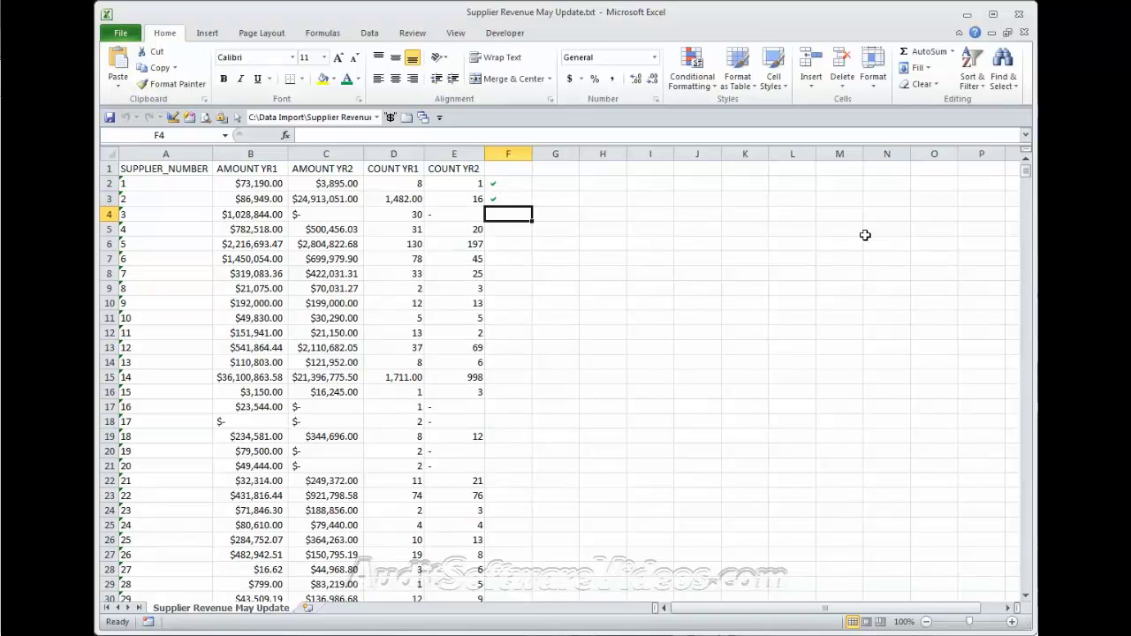
{"action": "key", "text": "ctrl+d"}
{"action": "key", "text": "Down"}
{"action": "key", "text": "ctrl+d"}
{"action": "key", "text": "Down"}
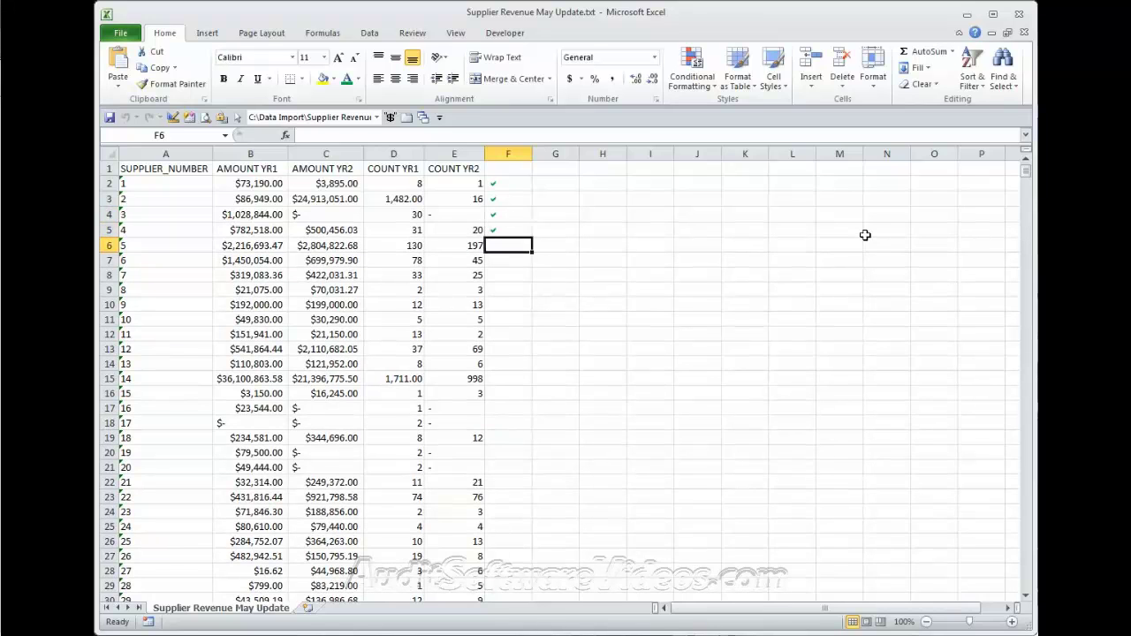
{"action": "key", "text": "ctrl+d"}
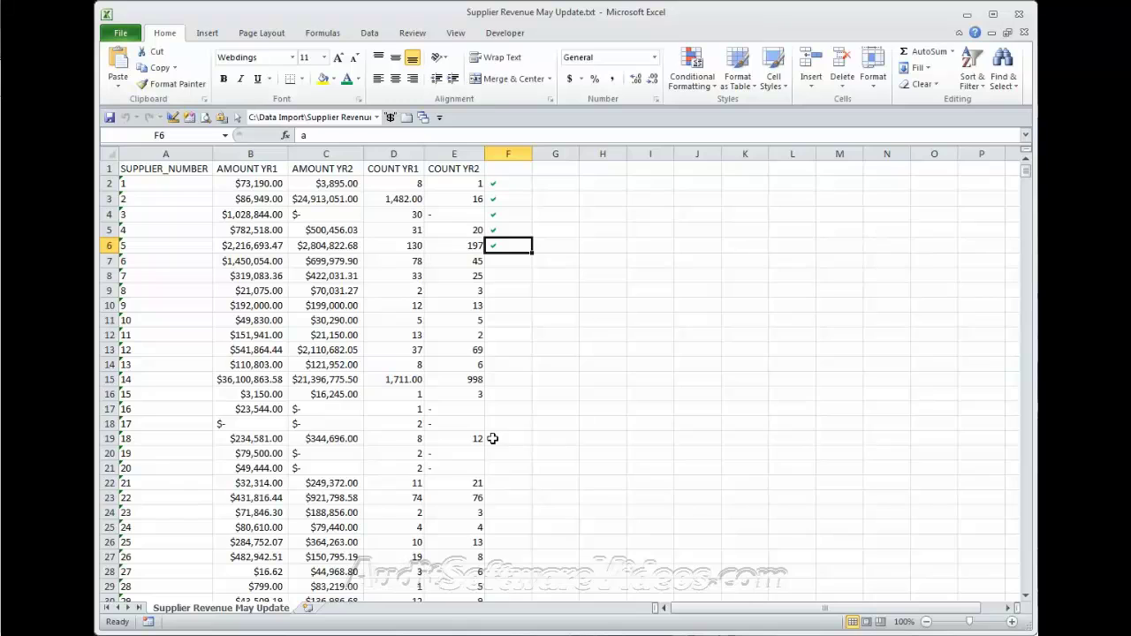
Run the check mark macro on two more cells further down column F, leaving a gap below F6.
{"action": "key", "text": "Down"}
{"action": "key", "text": "Down"}
{"action": "key", "text": "Down"}
{"action": "key", "text": "Down"}
{"action": "key", "text": "Down"}
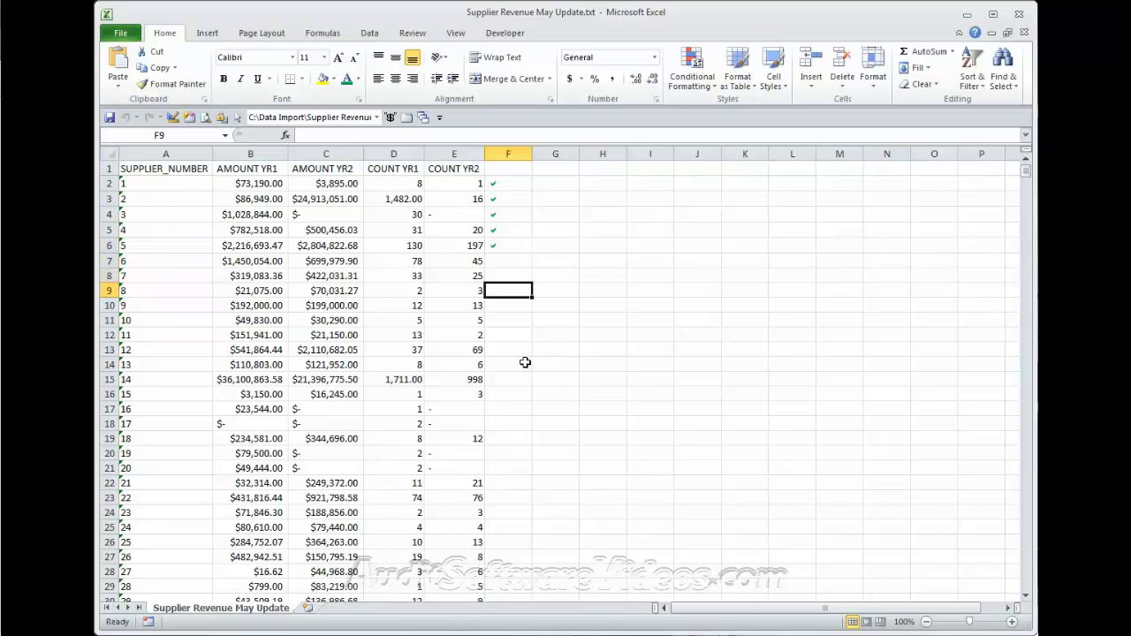
{"action": "key", "text": "ctrl+t"}
{"action": "key", "text": "Down"}
{"action": "key", "text": "ctrl+t"}
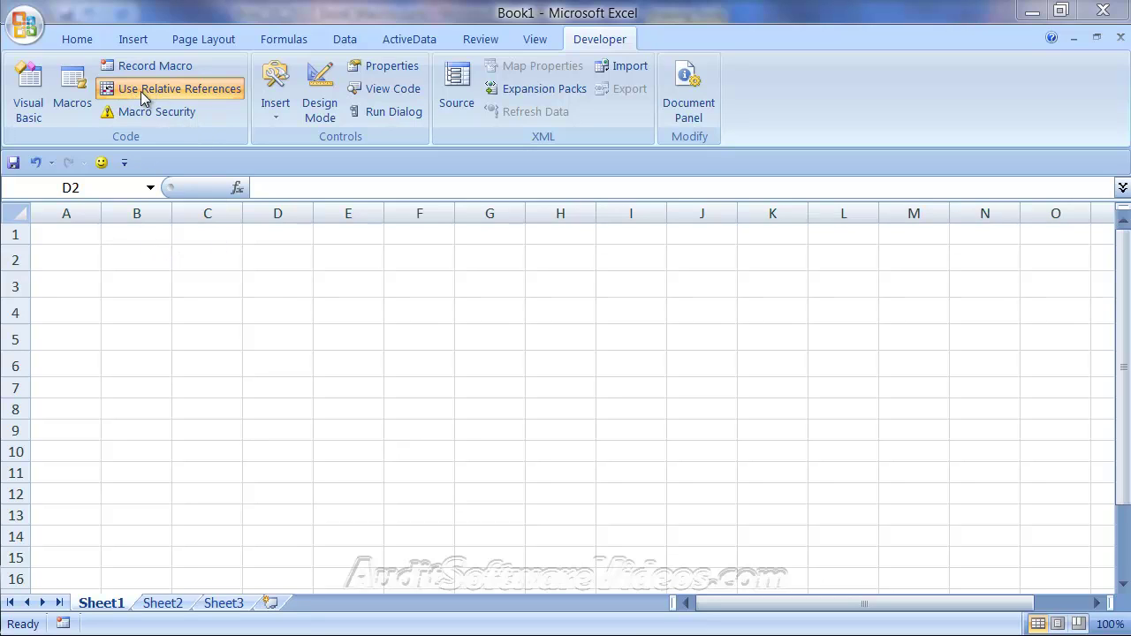
Set macro recording in Book1 to use relative references.
{"action": "left_click", "coordinate": [211, 93]}
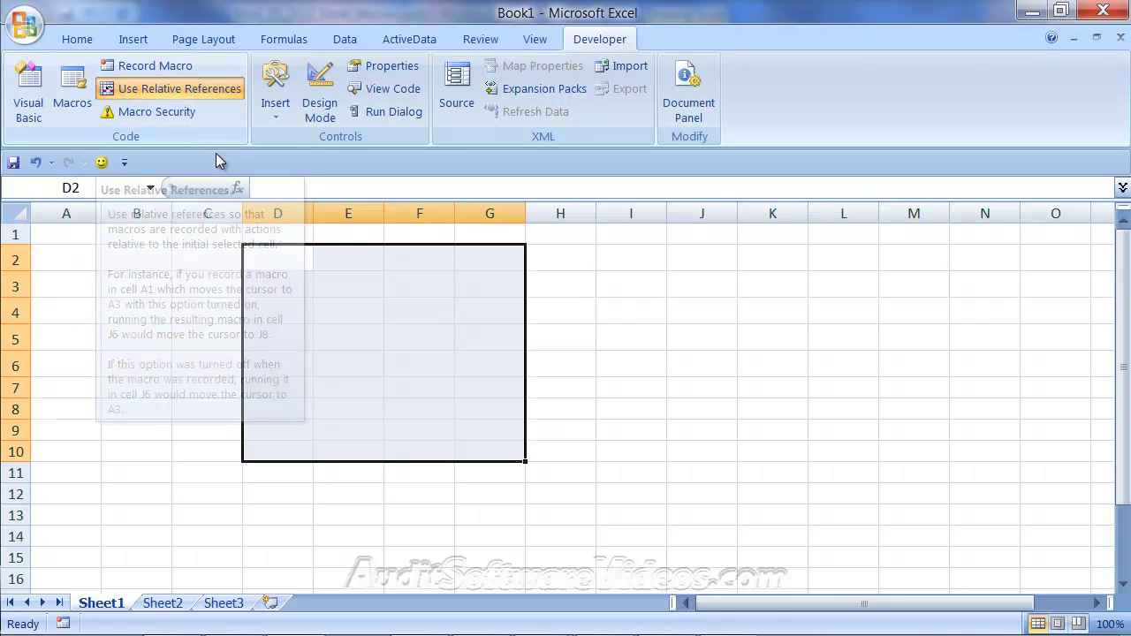
{"action": "left_click", "coordinate": [163, 88]}
Run the tickmark macro on cell D2 of Sheet1 and clear the cell again.
{"action": "left_click", "coordinate": [281, 273]}
{"action": "left_click", "coordinate": [285, 264]}
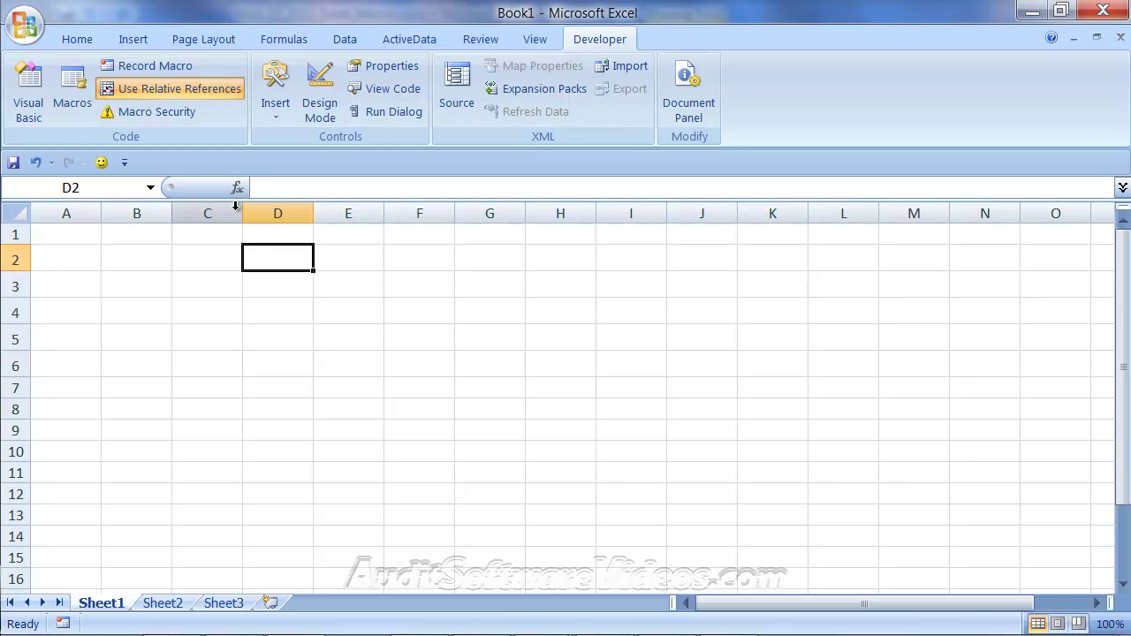
{"action": "key", "text": "ctrl+t"}
{"action": "key", "text": "Delete"}
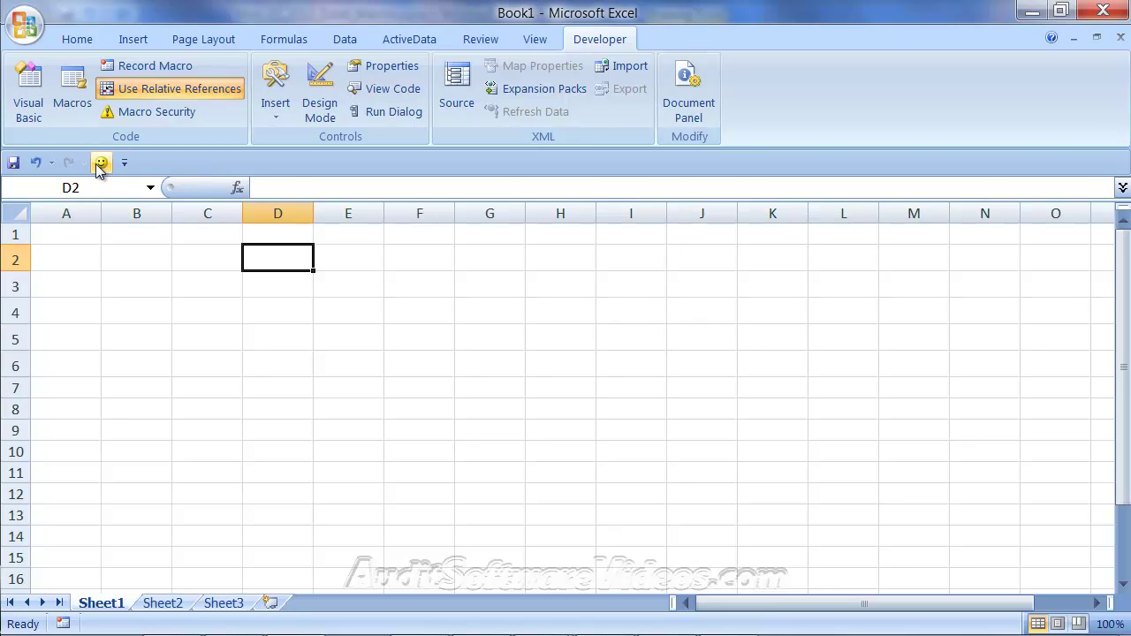
Add the PERSONAL.XLSB!Tickmark macro to the Quick Access Toolbar for all documents.
{"action": "right_click", "coordinate": [162, 168]}
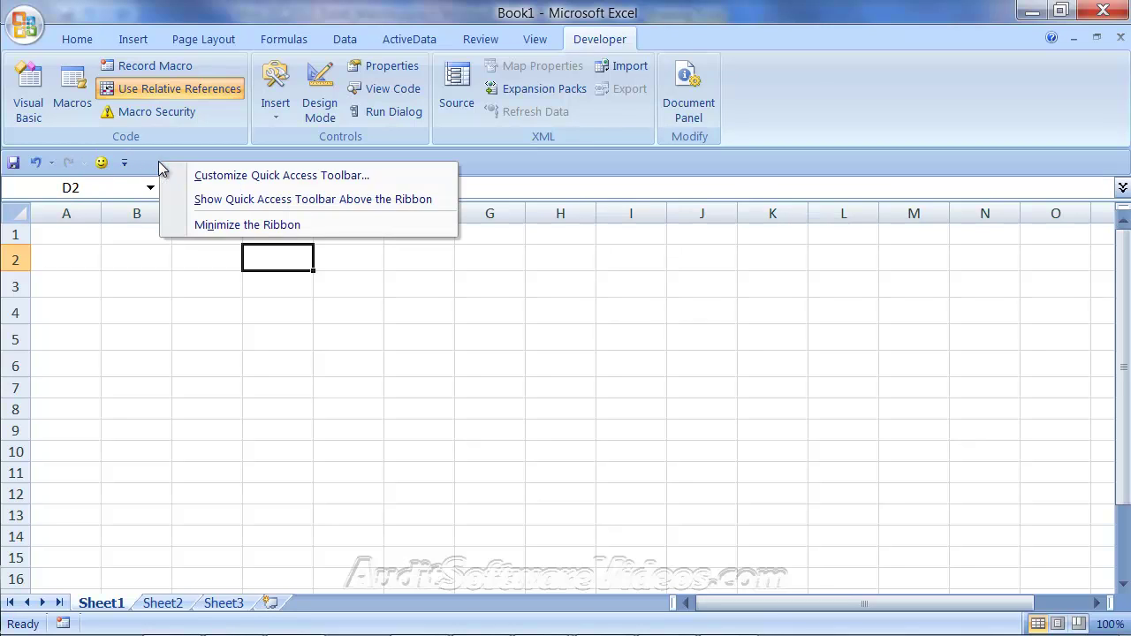
{"action": "left_click", "coordinate": [256, 176]}
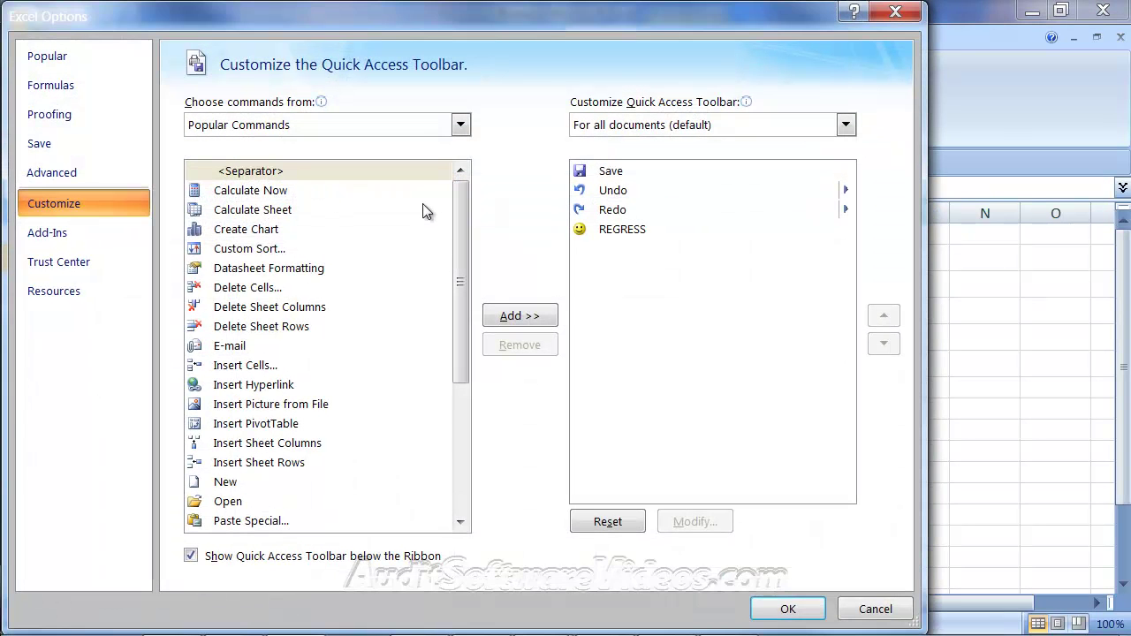
{"action": "left_click", "coordinate": [327, 127]}
{"action": "left_click", "coordinate": [237, 207]}
{"action": "left_click_drag", "start_coordinate": [447, 265], "coordinate": [466, 390]}
{"action": "left_click", "coordinate": [336, 341]}
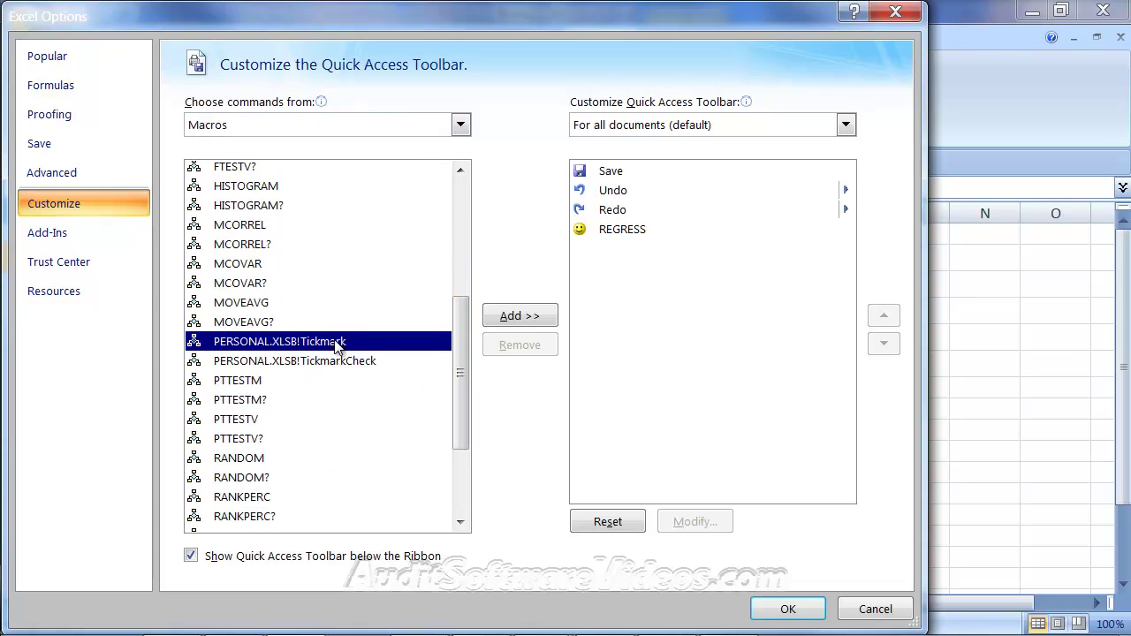
{"action": "left_click", "coordinate": [522, 316]}
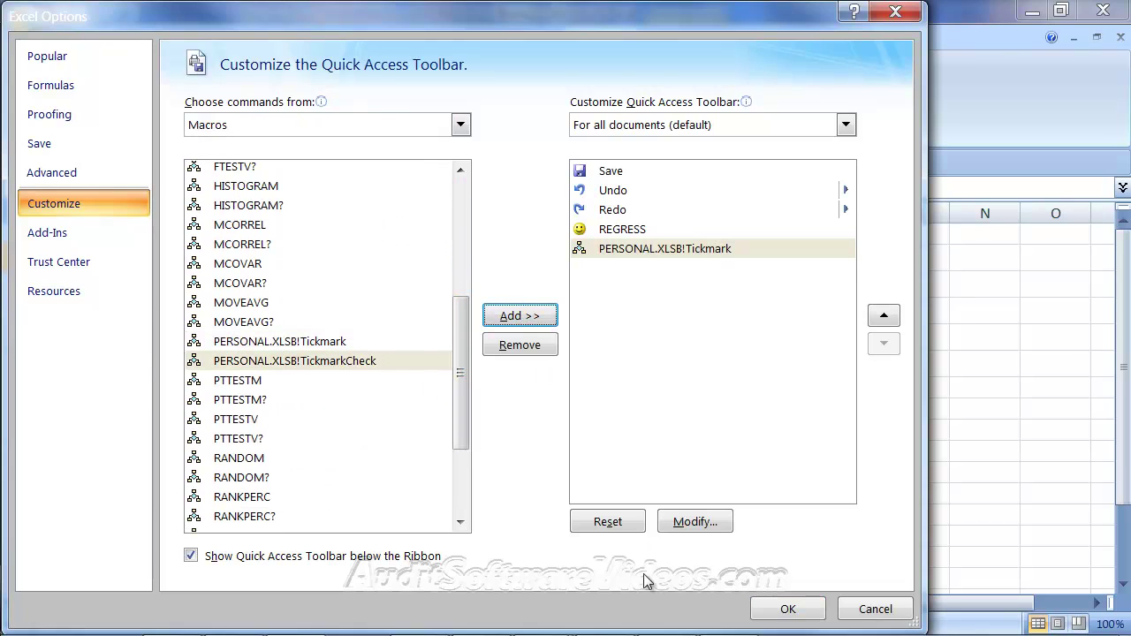
Change the PERSONAL.XLSB!Tickmark button's symbol to a check mark and apply the Quick Access Toolbar customization.
{"action": "left_click", "coordinate": [640, 252]}
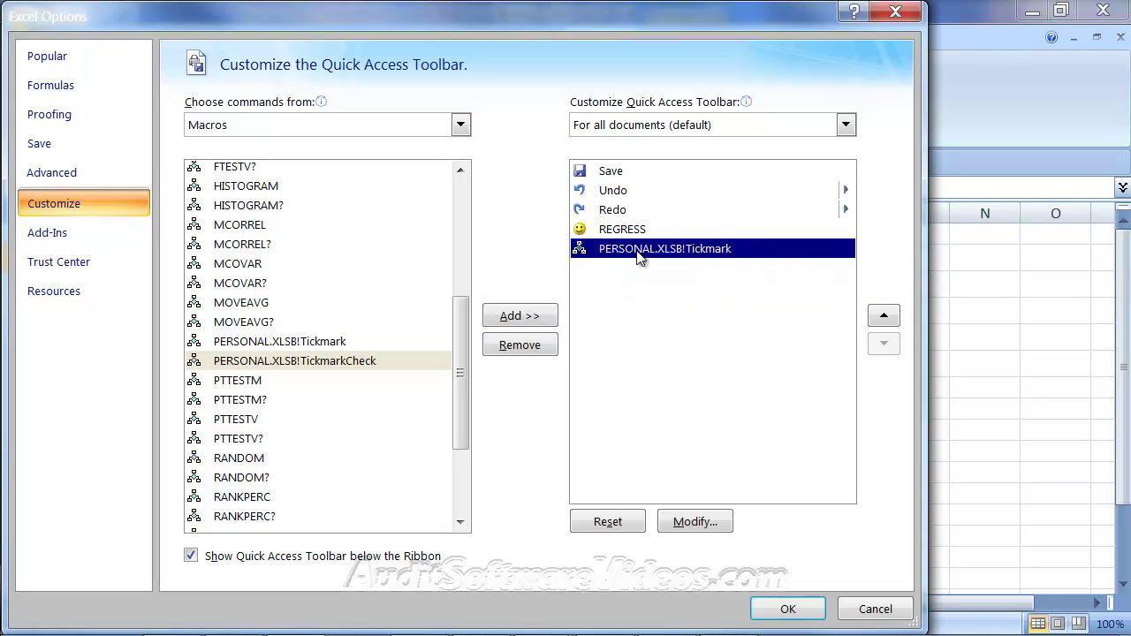
{"action": "left_click", "coordinate": [698, 521]}
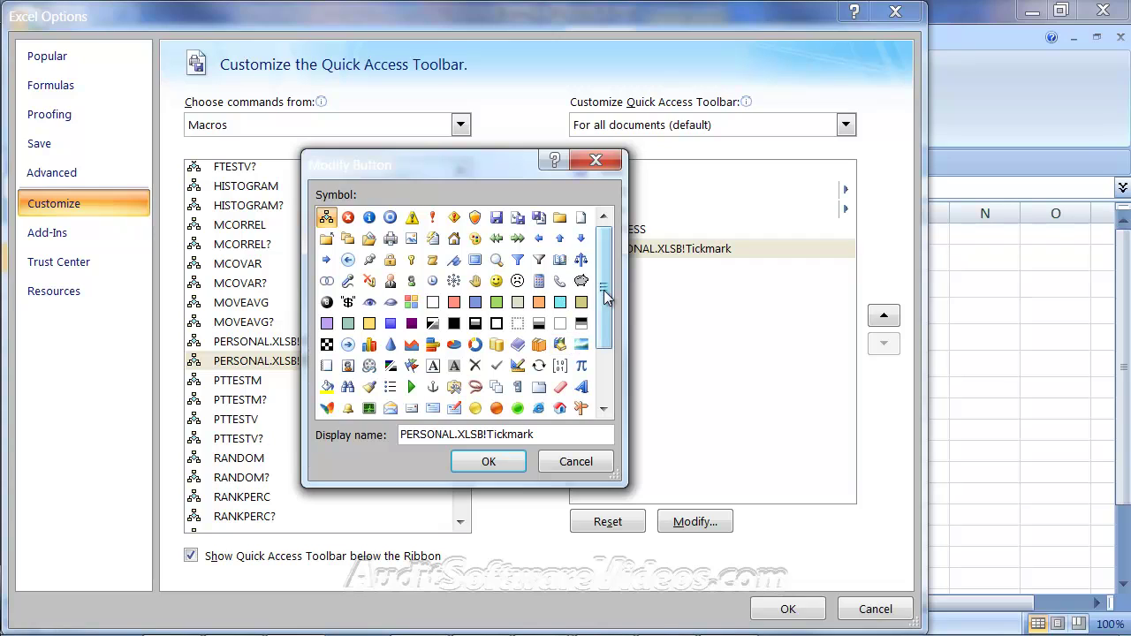
{"action": "scroll", "coordinate": [604, 299], "scroll_direction": "down", "scroll_amount": 3}
{"action": "left_click", "coordinate": [498, 308]}
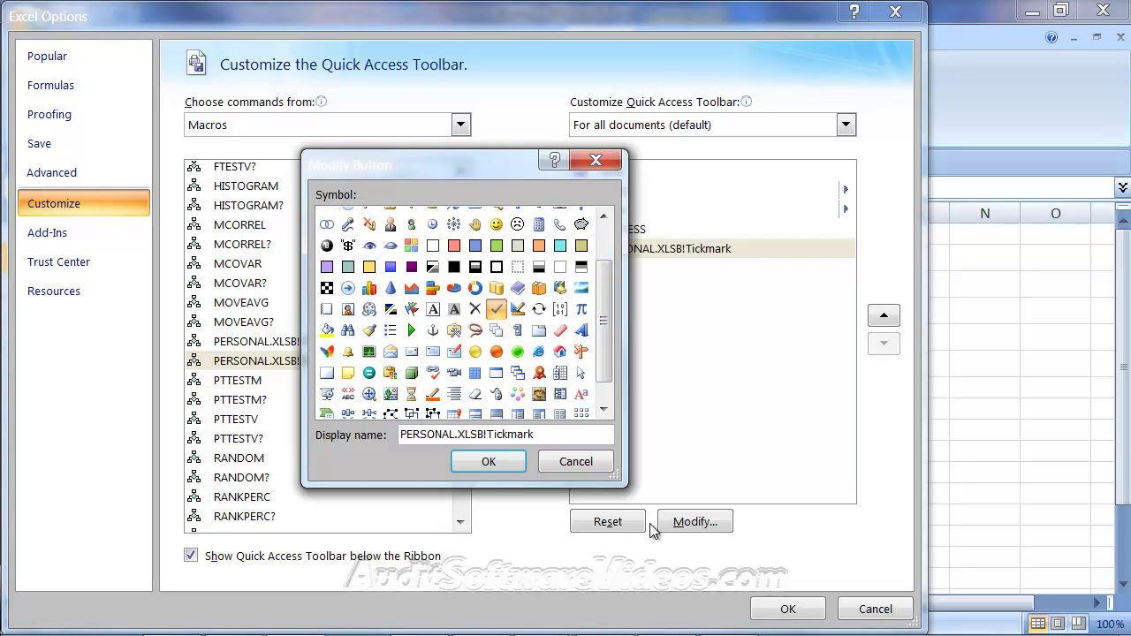
{"action": "left_click", "coordinate": [473, 462]}
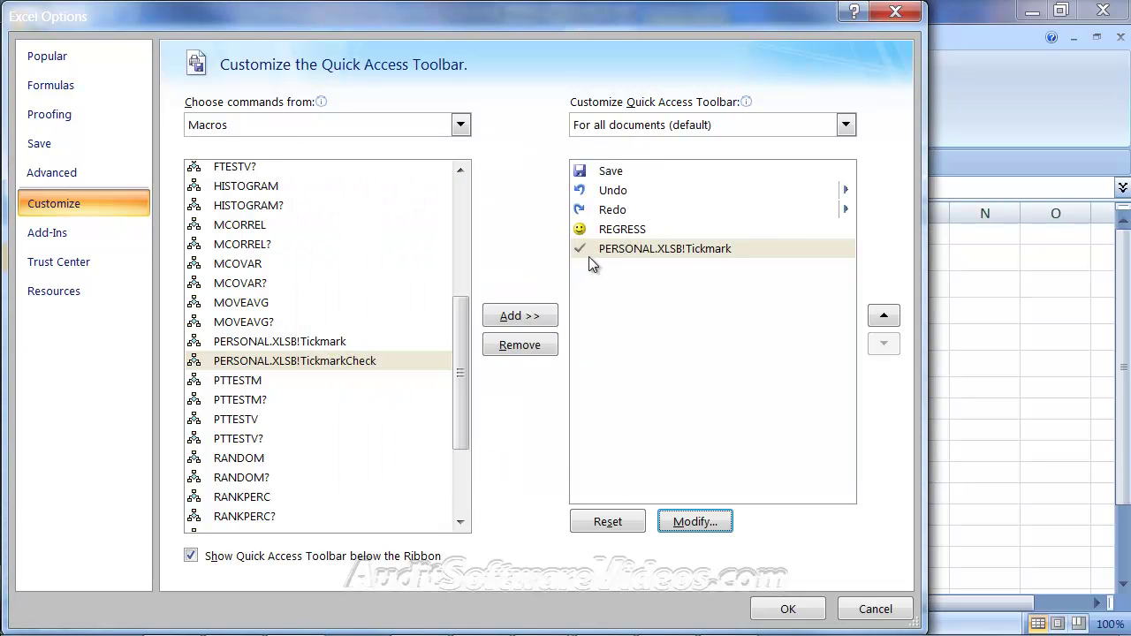
{"action": "left_click", "coordinate": [787, 609]}
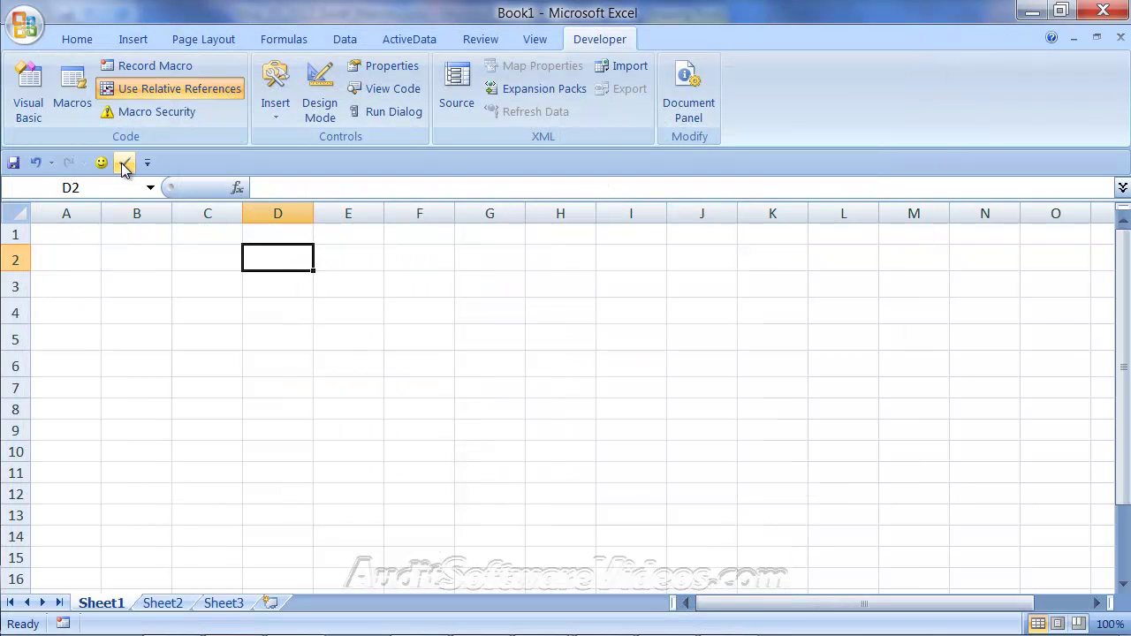
Run the Tickmark macro from the Quick Access Toolbar on cells D3 and D6 of Sheet1.
{"action": "left_click", "coordinate": [292, 282]}
{"action": "left_click", "coordinate": [125, 162]}
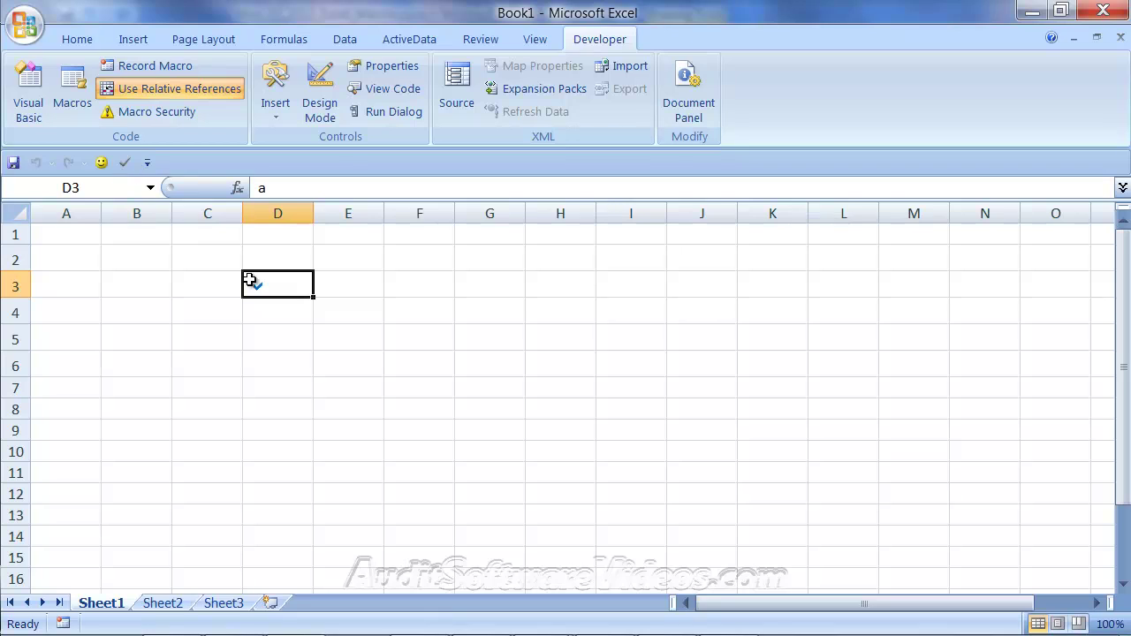
{"action": "left_click", "coordinate": [256, 369]}
{"action": "left_click", "coordinate": [124, 163]}
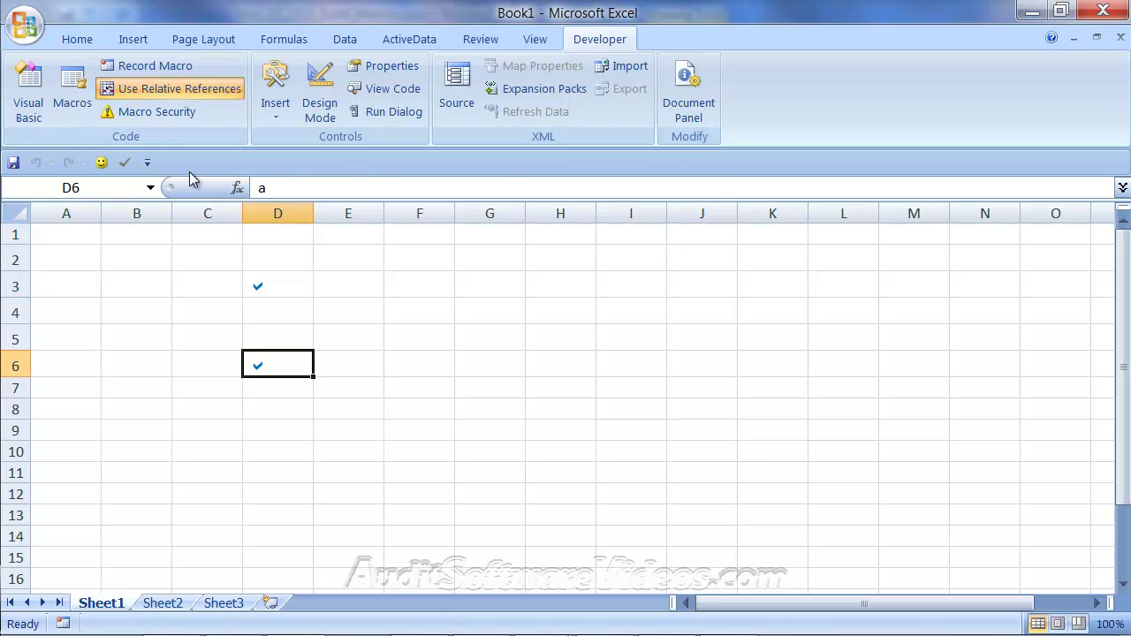
Examine the full set of symbols available for the PERSONAL.XLSB!Tickmark button, keeping its current check mark.
{"action": "right_click", "coordinate": [200, 166]}
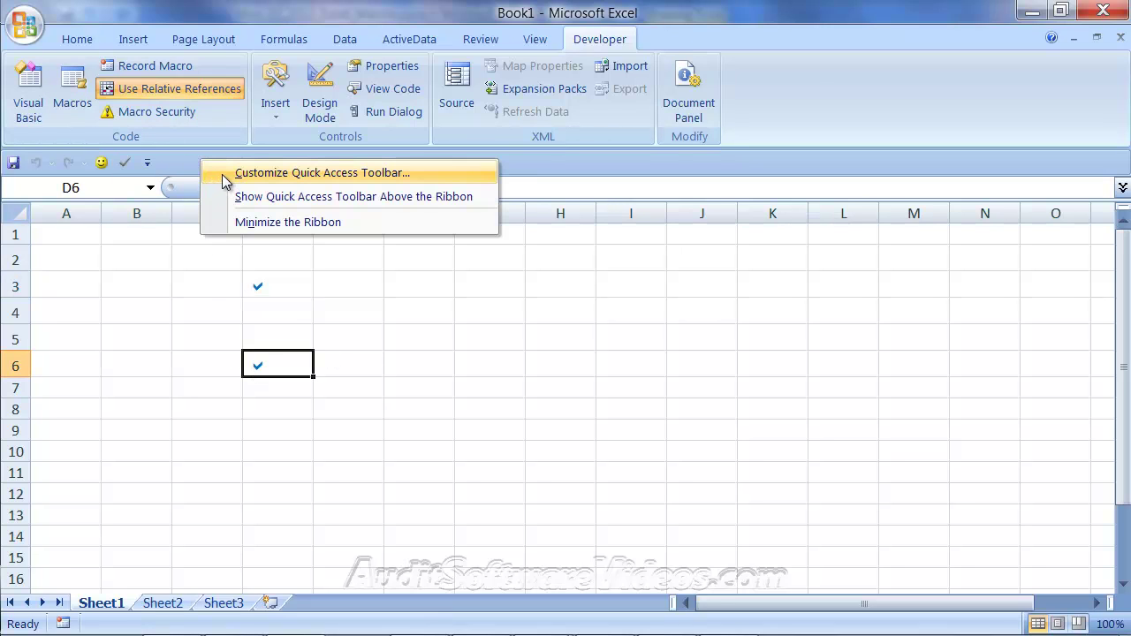
{"action": "left_click", "coordinate": [225, 175]}
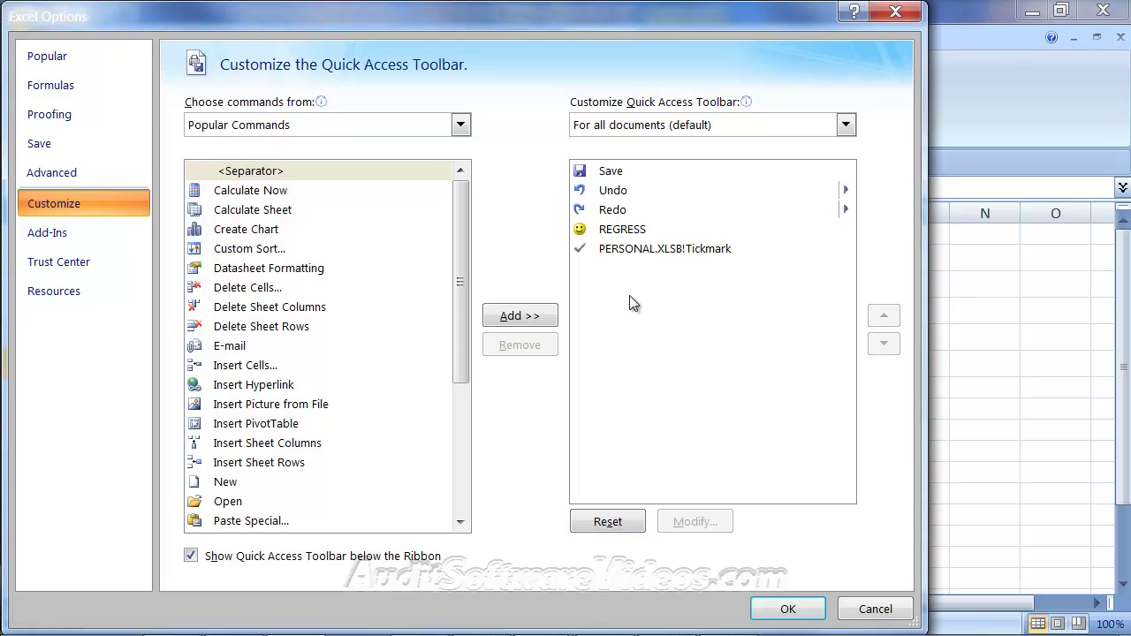
{"action": "left_click", "coordinate": [642, 251]}
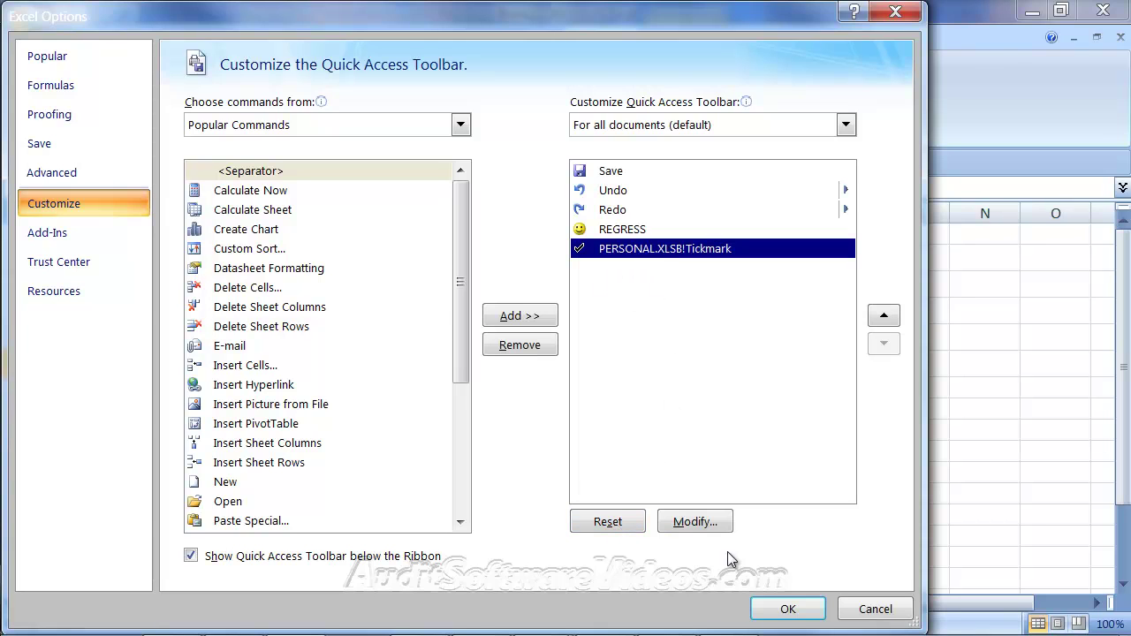
{"action": "left_click", "coordinate": [693, 522]}
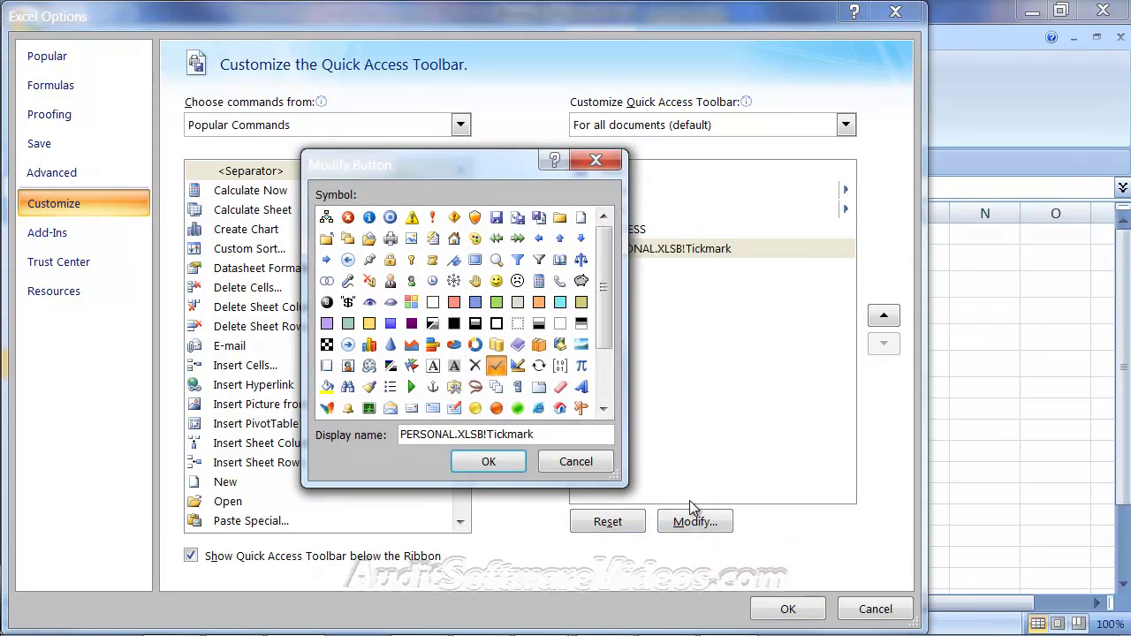
{"action": "mouse_move", "coordinate": [612, 265]}
{"action": "left_mouse_down"}
{"action": "mouse_move", "coordinate": [594, 375]}
{"action": "mouse_move", "coordinate": [594, 258]}
{"action": "left_mouse_up"}
{"action": "left_click_drag", "start_coordinate": [607, 305], "coordinate": [608, 345]}
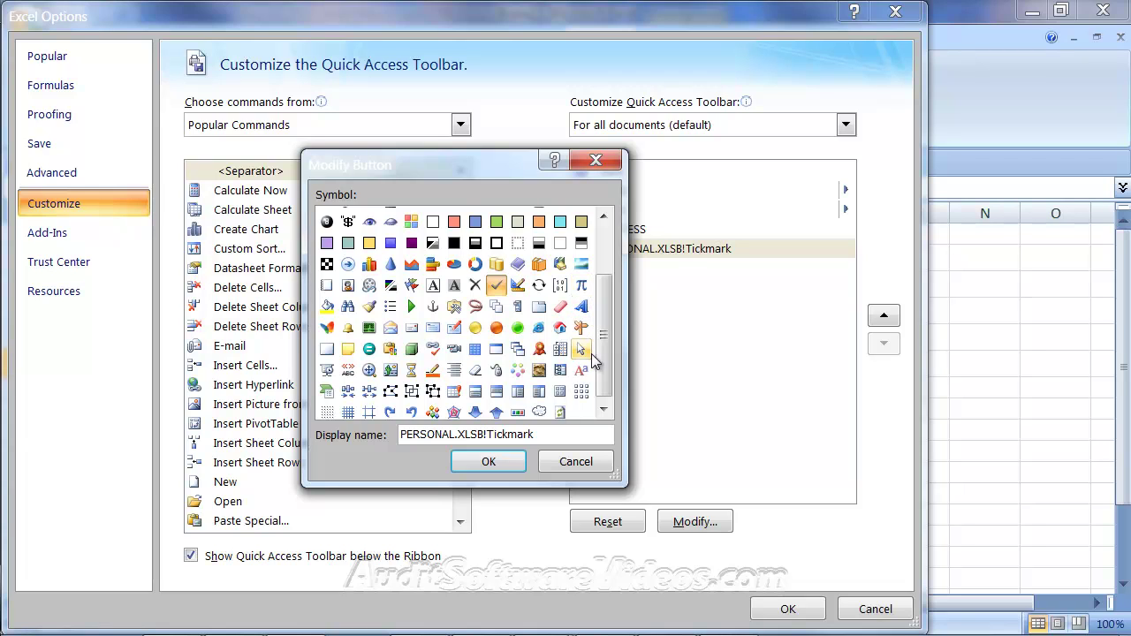
{"action": "left_click_drag", "start_coordinate": [603, 362], "coordinate": [606, 375]}
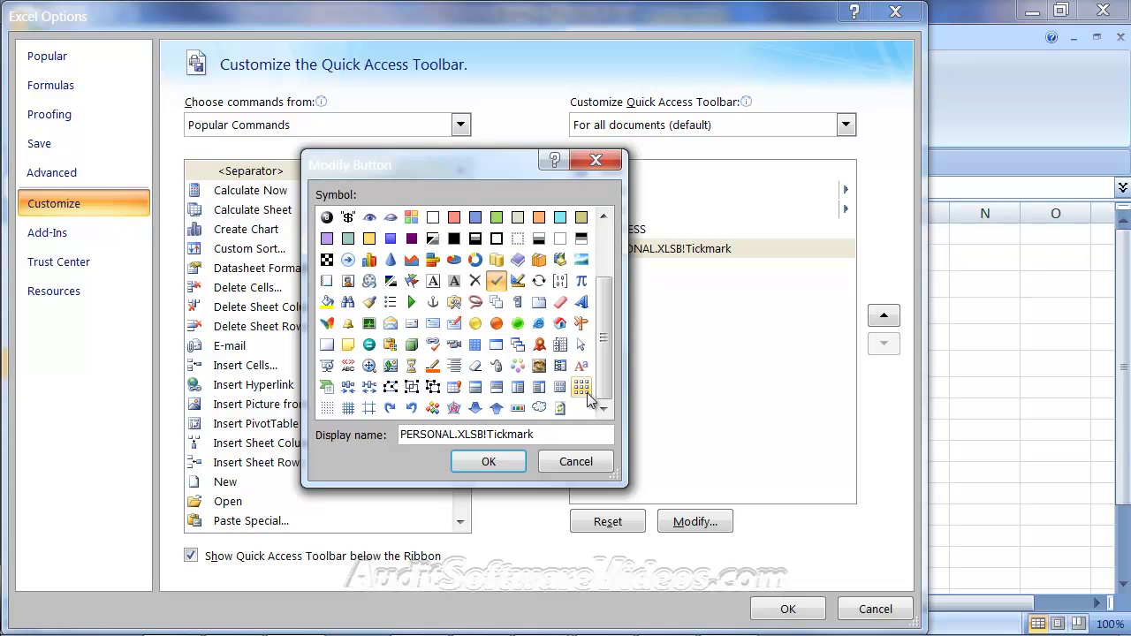
{"action": "left_click_drag", "start_coordinate": [603, 384], "coordinate": [608, 319]}
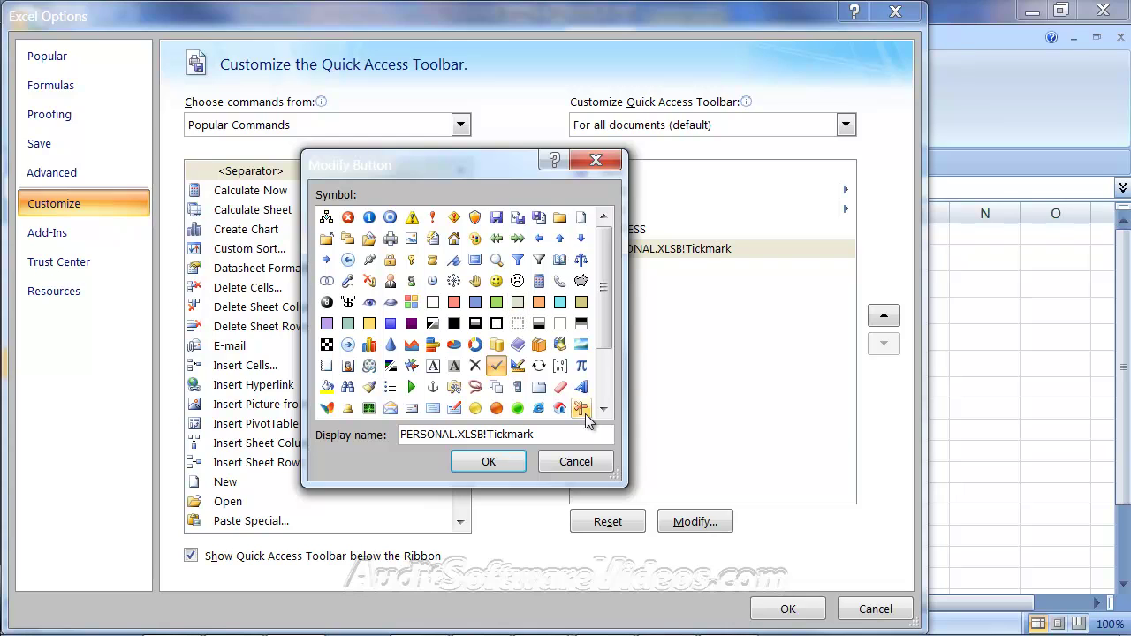
{"action": "left_click", "coordinate": [573, 461]}
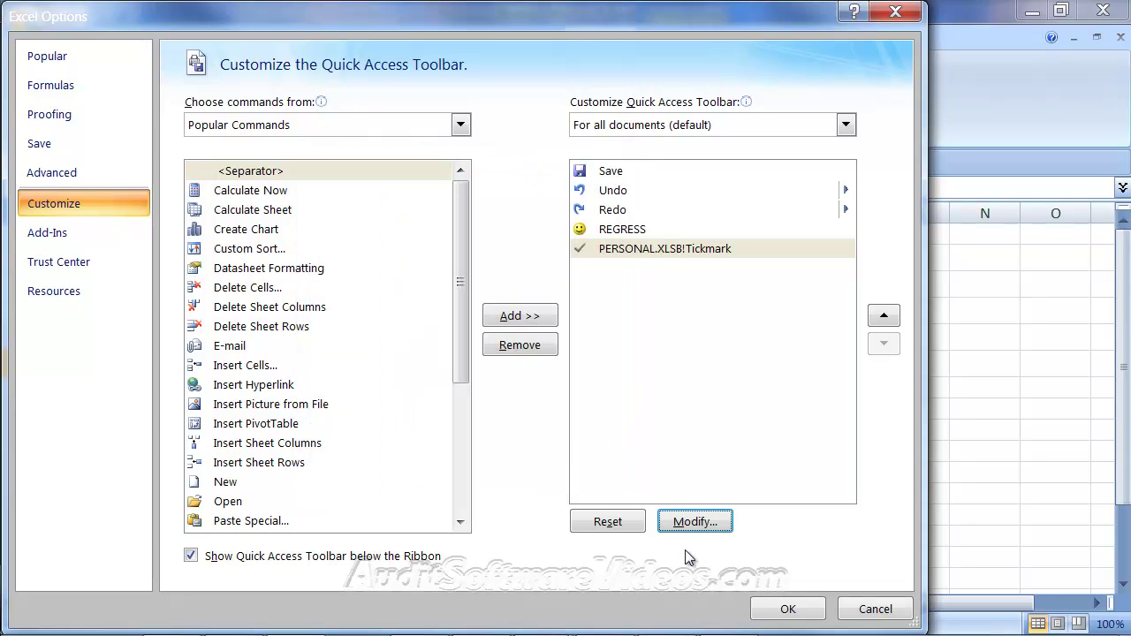
{"action": "left_click", "coordinate": [788, 610]}
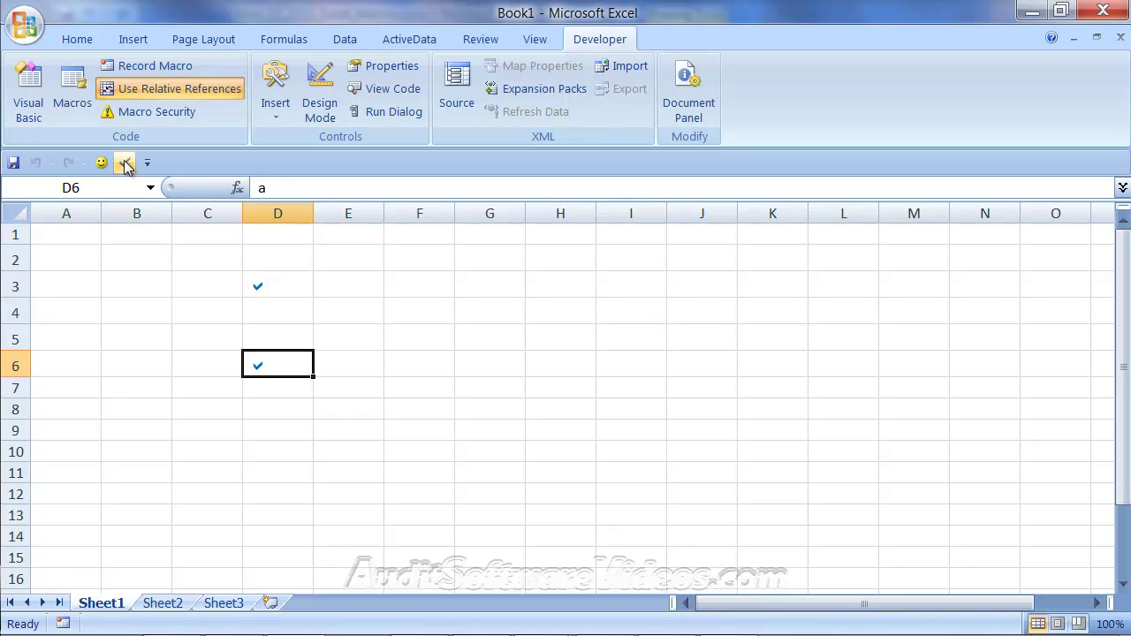
Select cell E4 of Sheet1 as the target for another tickmark.
{"action": "left_click", "coordinate": [369, 317]}
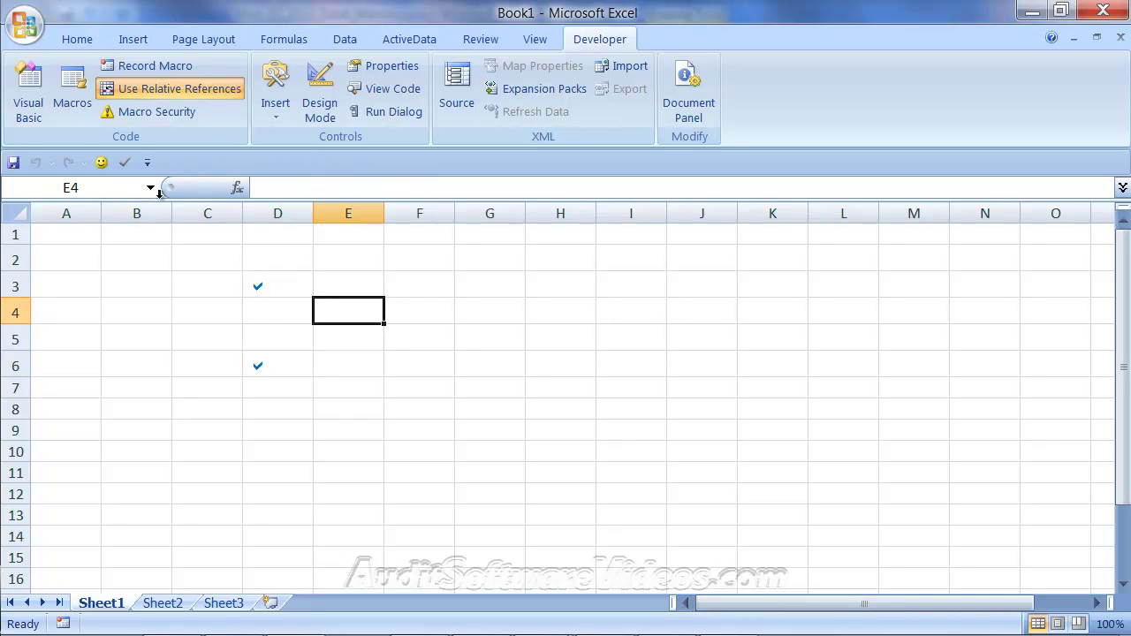